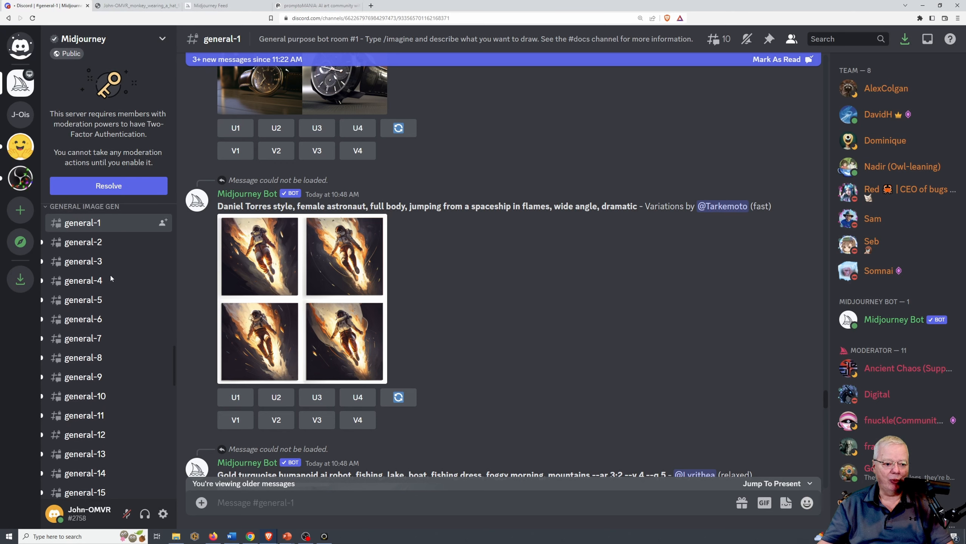
- Look through the Midjourney server's list of general image generation channels
mouse_move(76, 258)
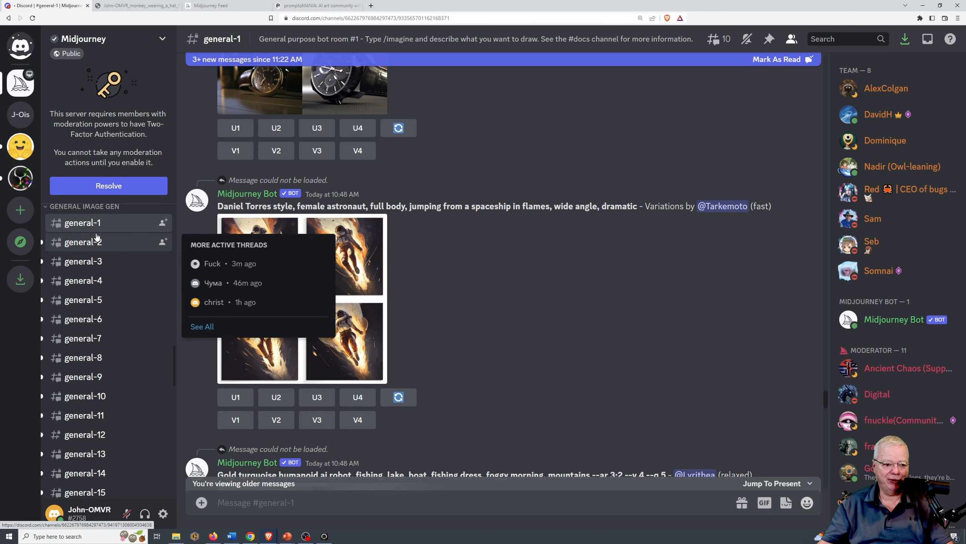
scroll(134, 303, down, 5)
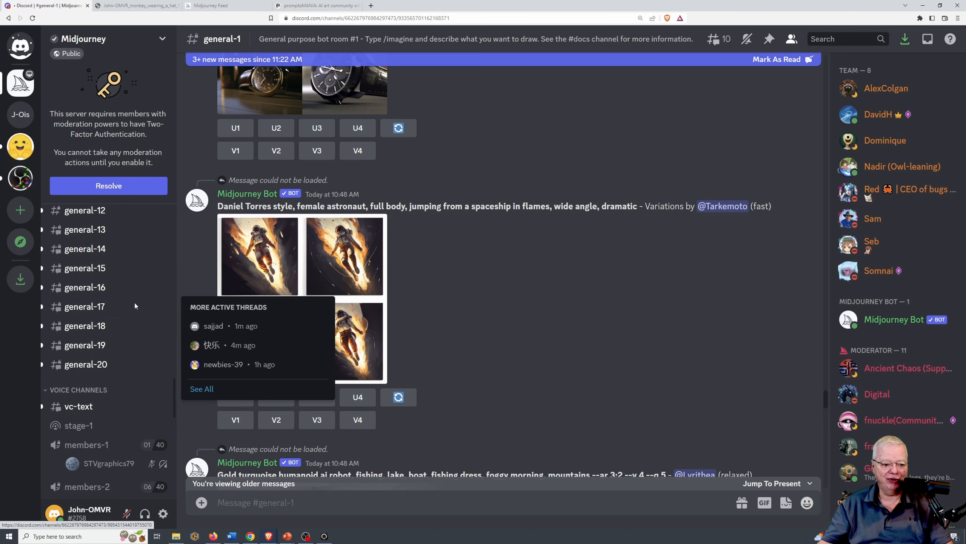
scroll(136, 306, up, 8)
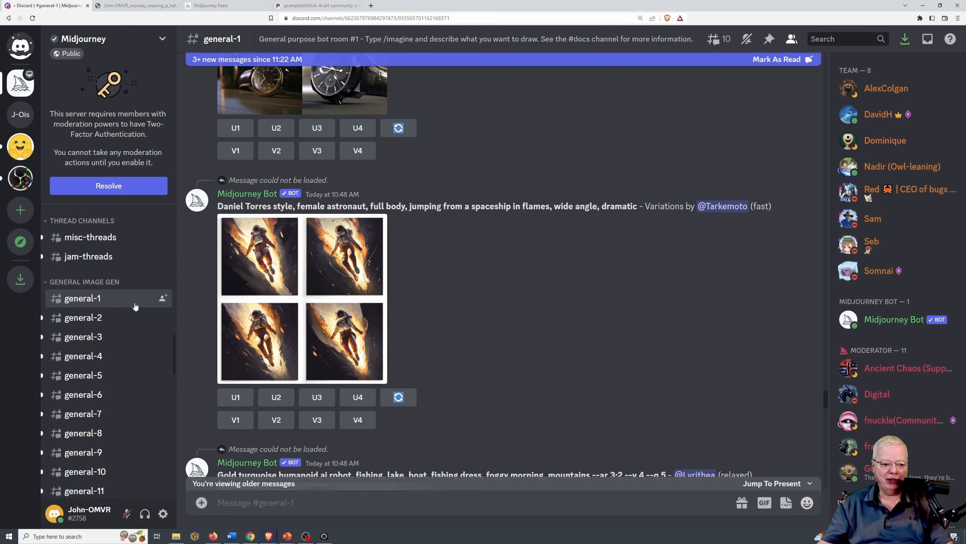
mouse_move(107, 343)
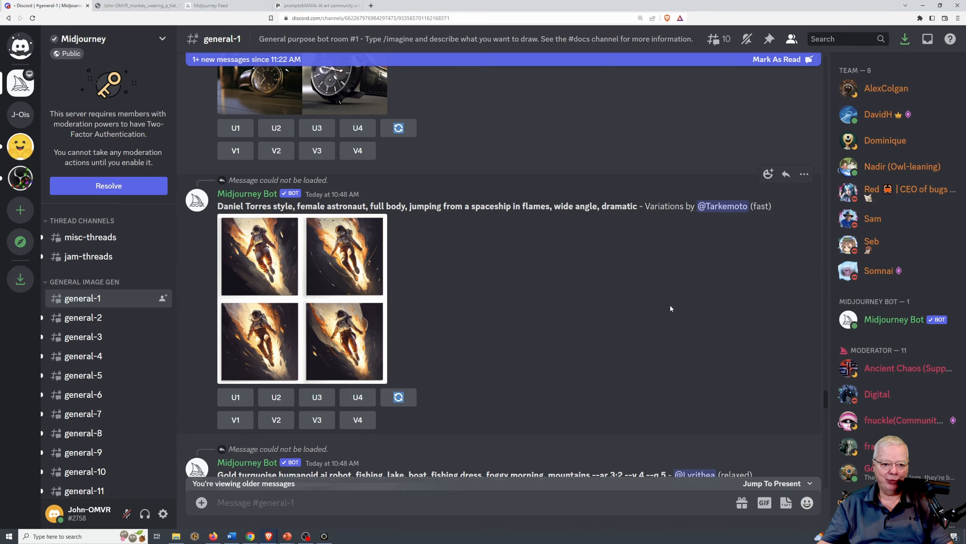
- Mark the new general-1 messages as read and browse the images other members generated in the channel
click(780, 59)
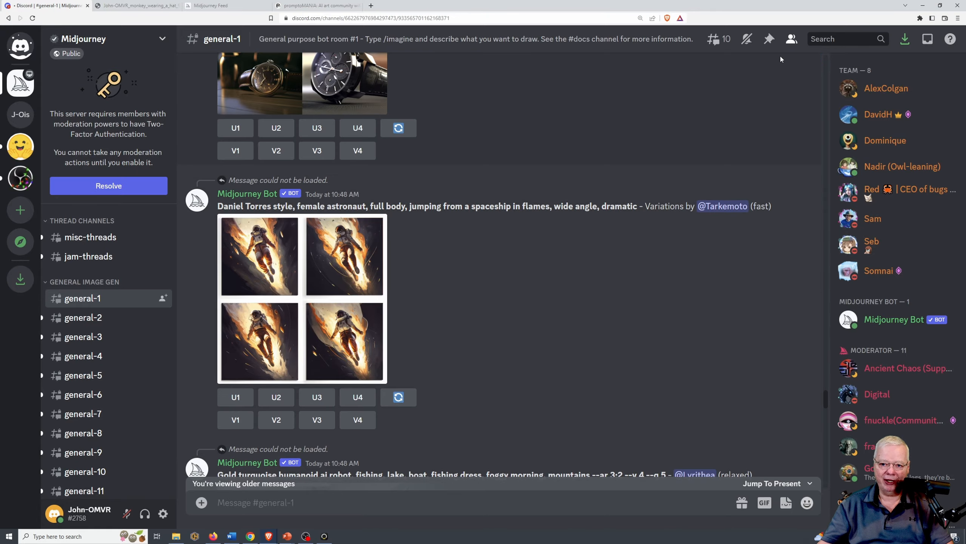
scroll(650, 291, down, 5)
scroll(651, 291, down, 15)
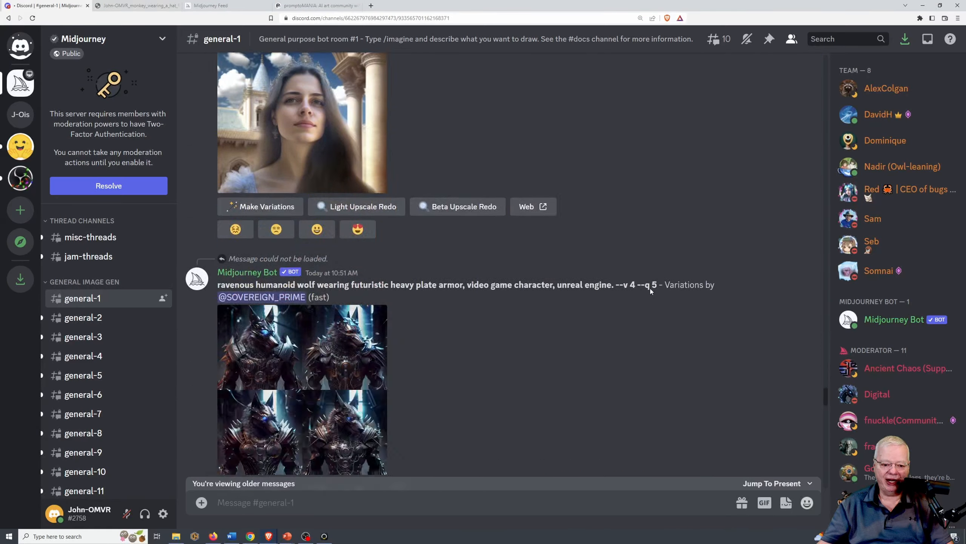
scroll(653, 291, down, 15)
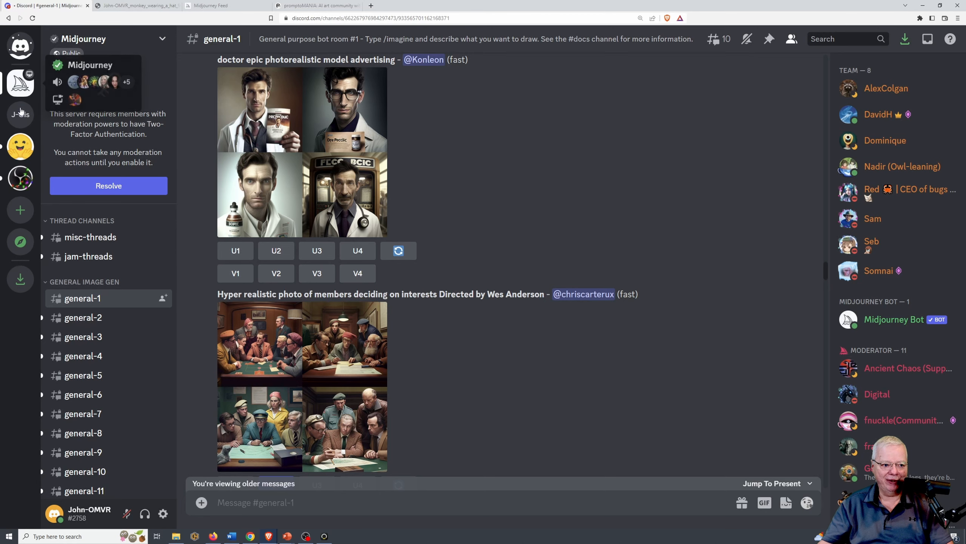
- Switch to the personal image server and run the Midjourney Bot's /settings command in its general channel
click(21, 113)
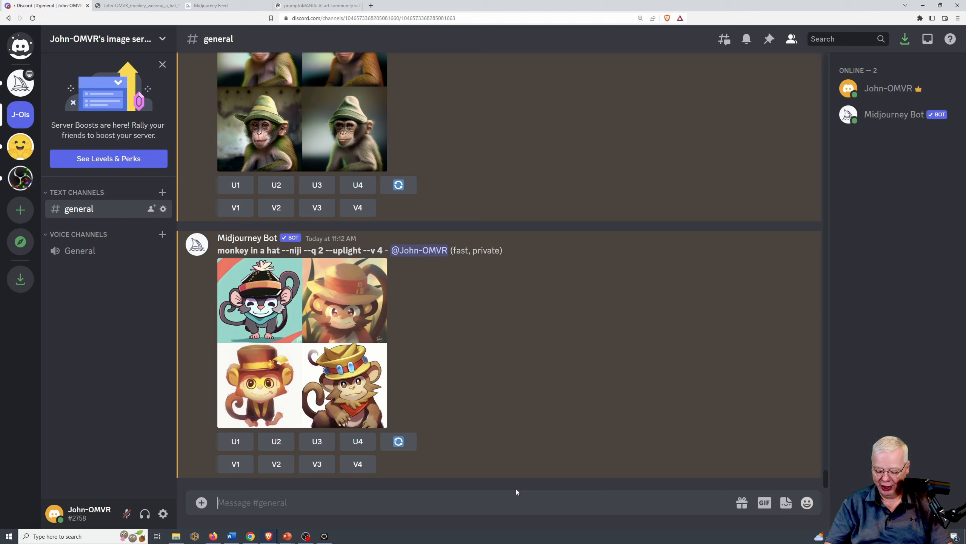
text(/)
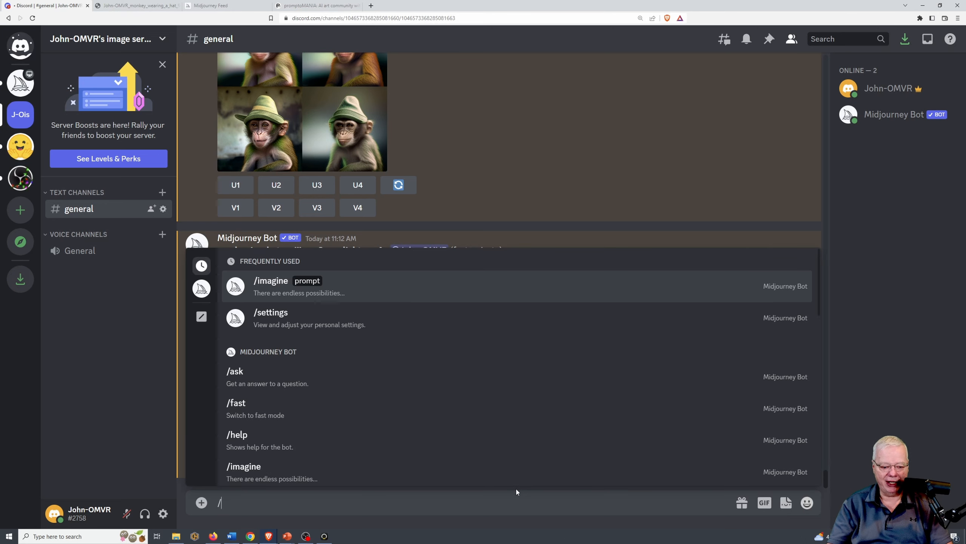
text(settin)
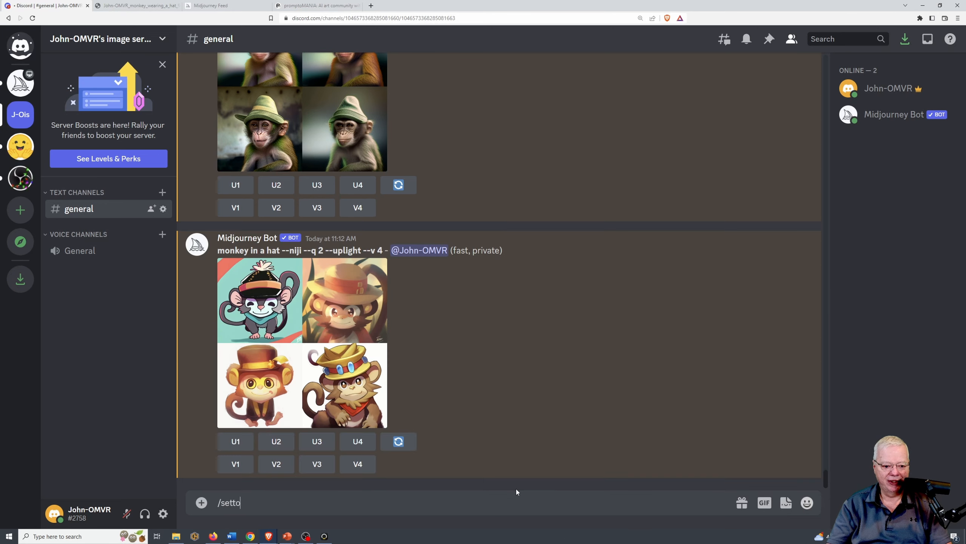
text(gs)
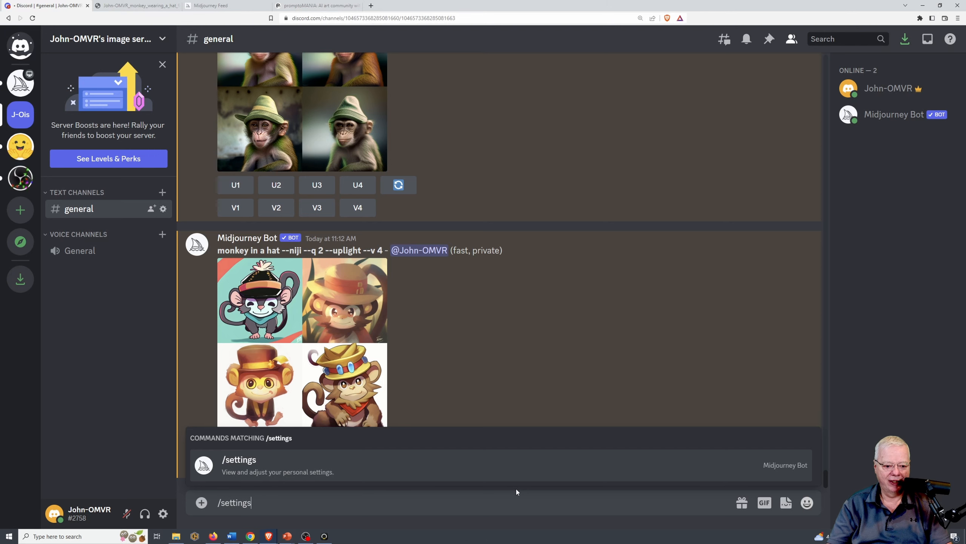
key(Return)
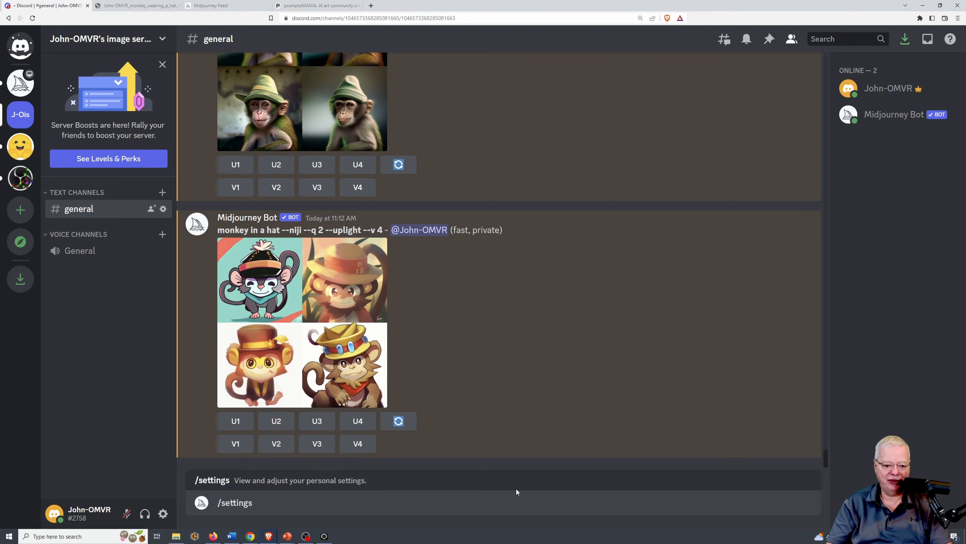
key(Return)
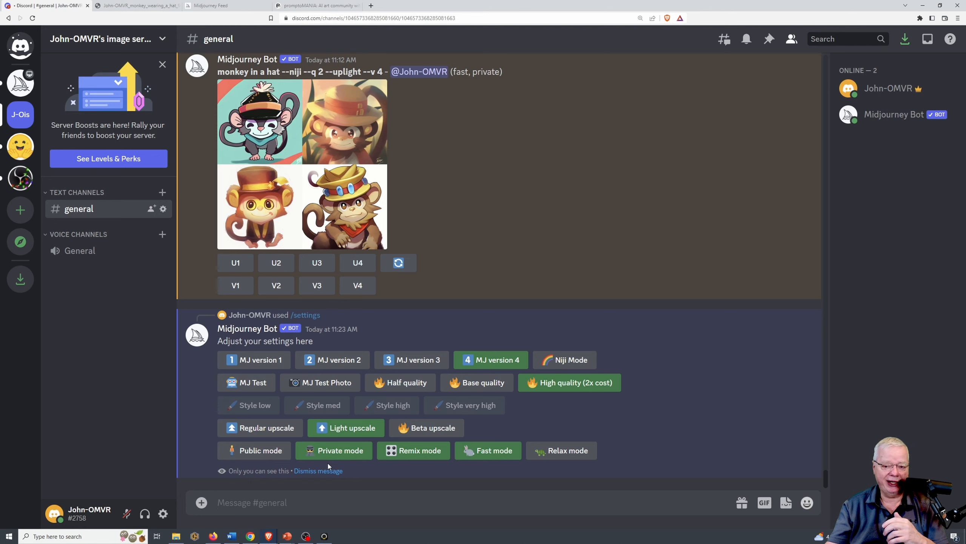
scroll(328, 463, up, 1)
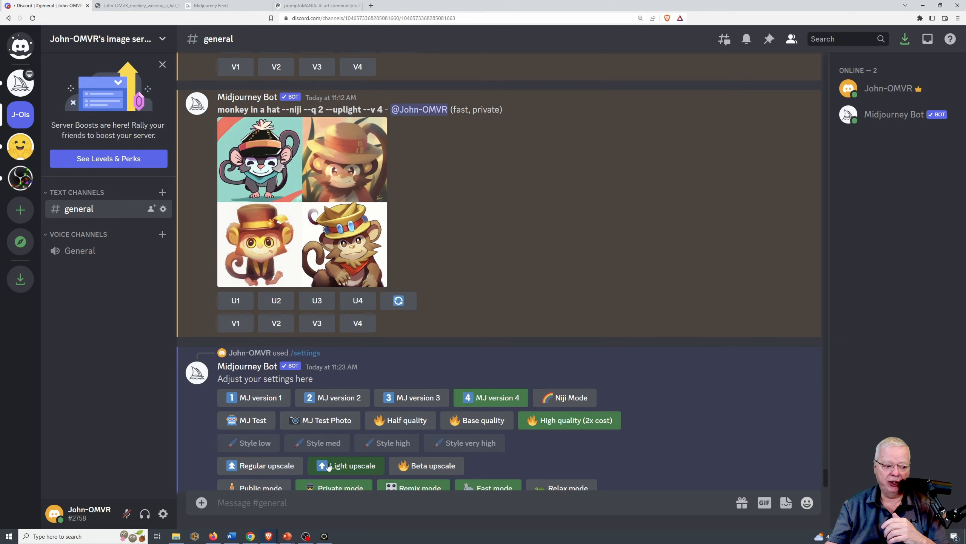
scroll(512, 363, down, 1)
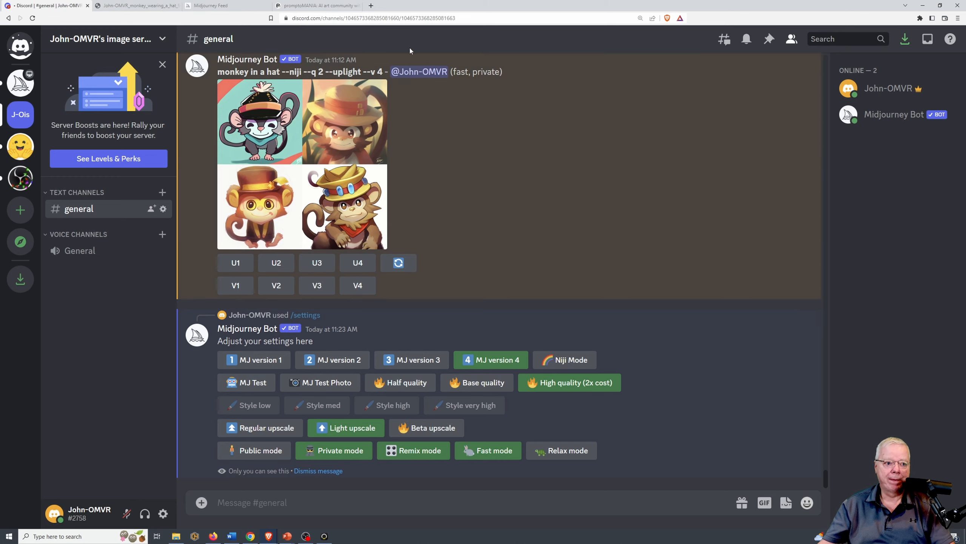
- Switch to the Midjourney website, open the Home page and look through the gallery of own generated images
click(146, 7)
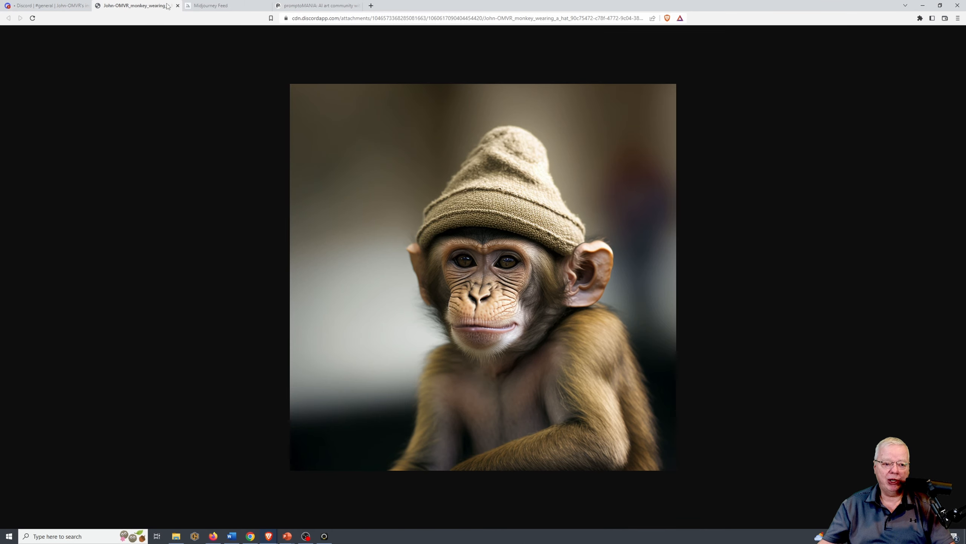
click(211, 6)
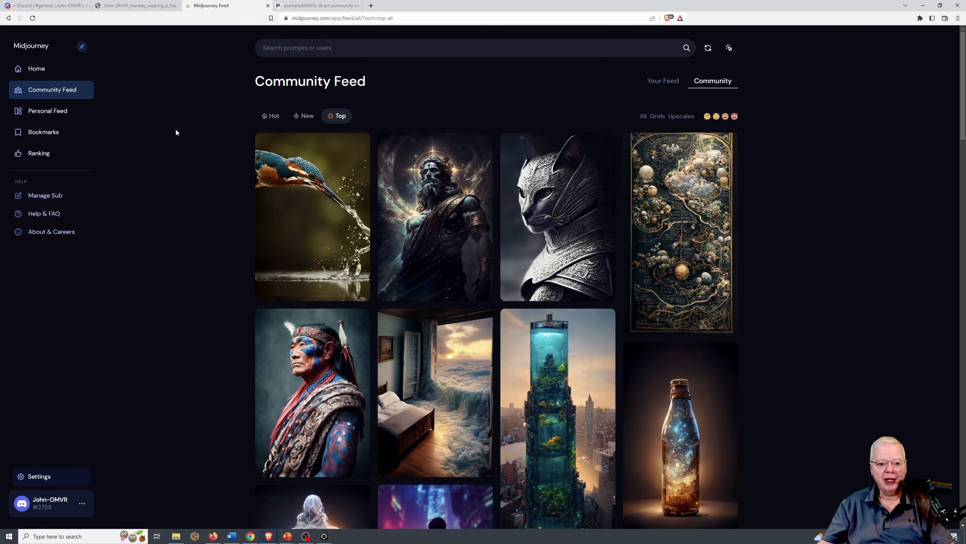
click(35, 73)
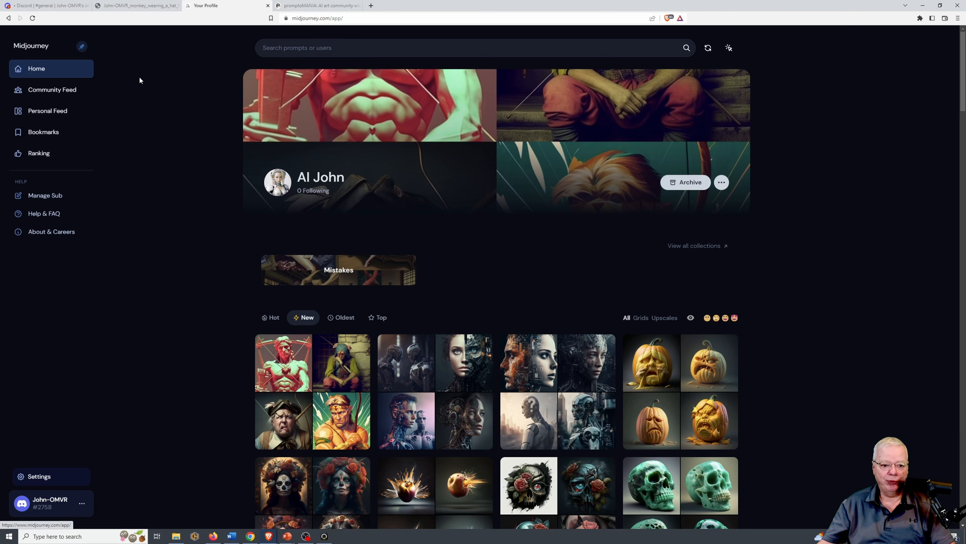
scroll(150, 104, down, 2)
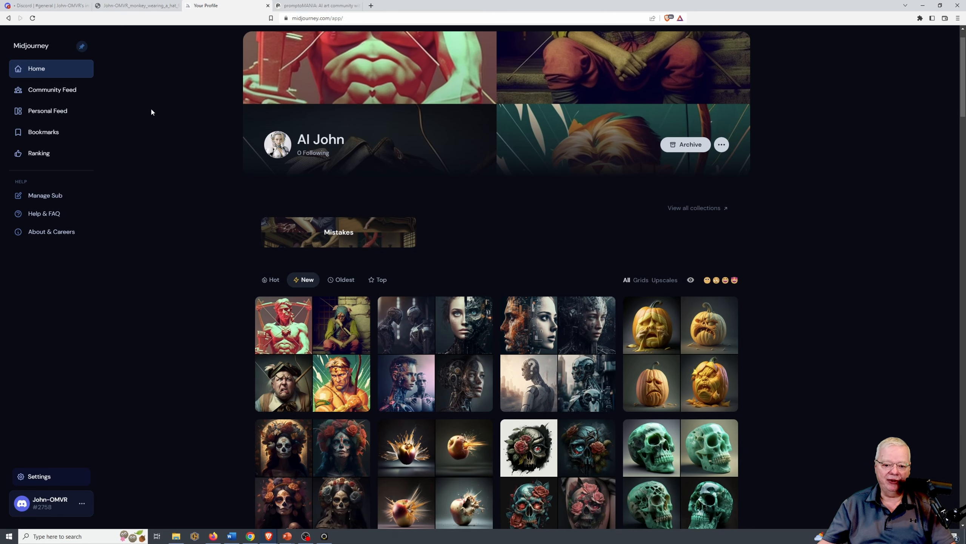
scroll(154, 120, down, 4)
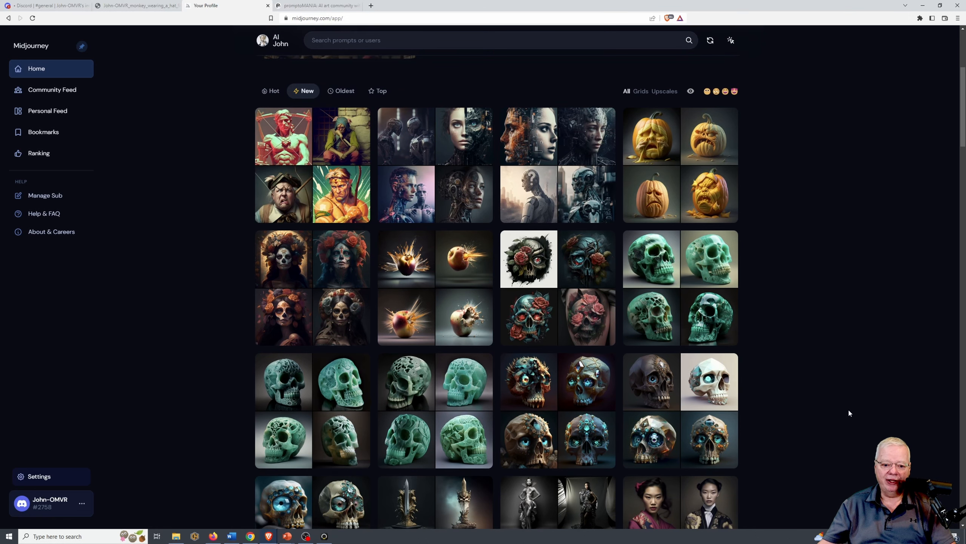
scroll(793, 163, up, 1)
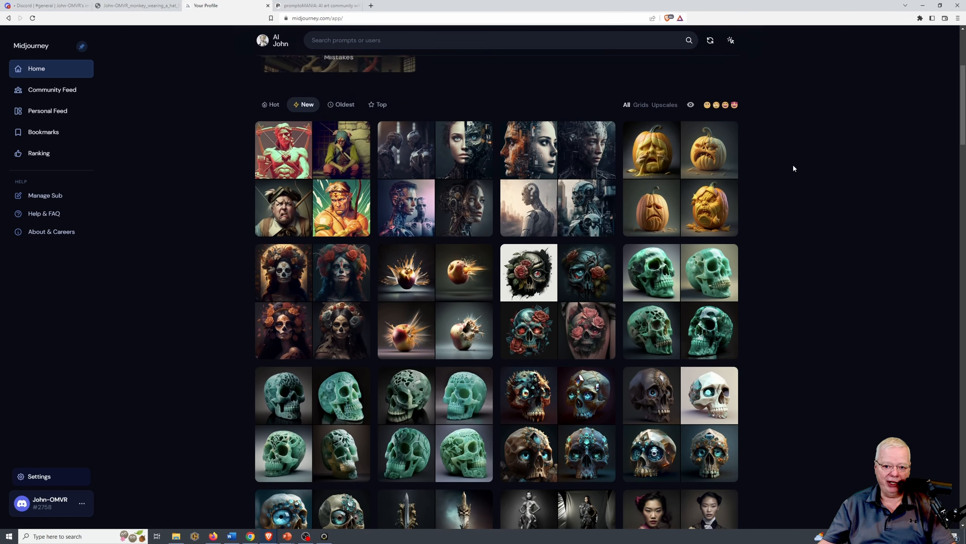
scroll(793, 168, up, 1)
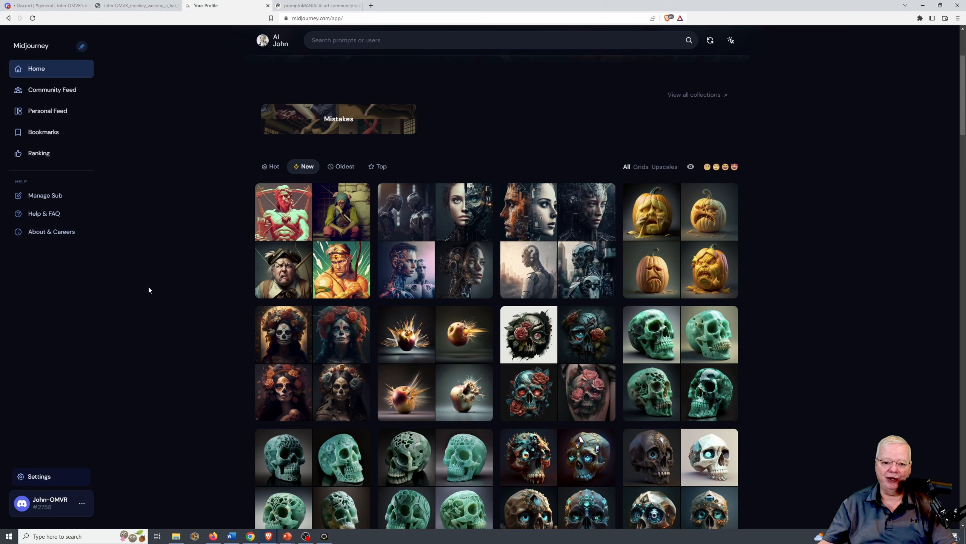
- Copy only the prompt of the "humans can exist without ai. Can ai exist without humans?" image grid
mouse_move(424, 210)
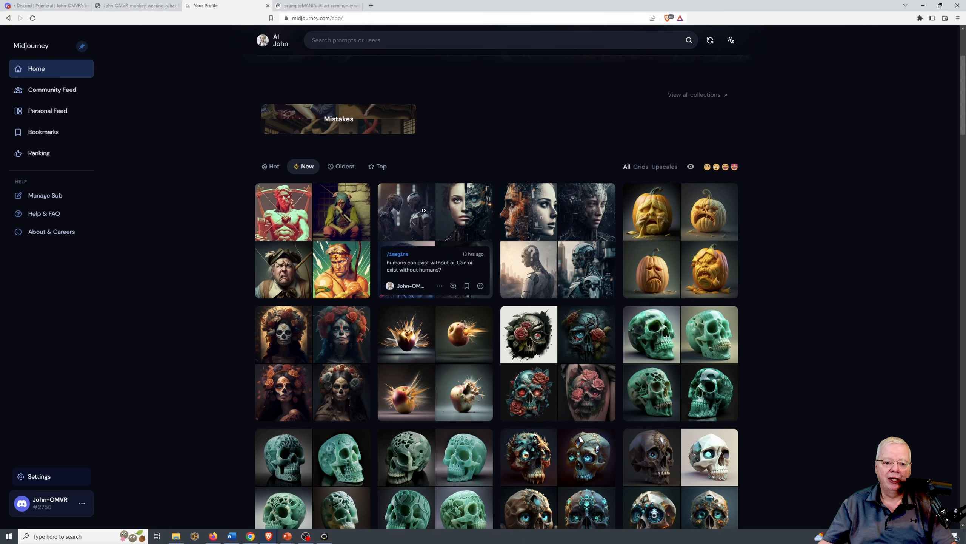
click(442, 288)
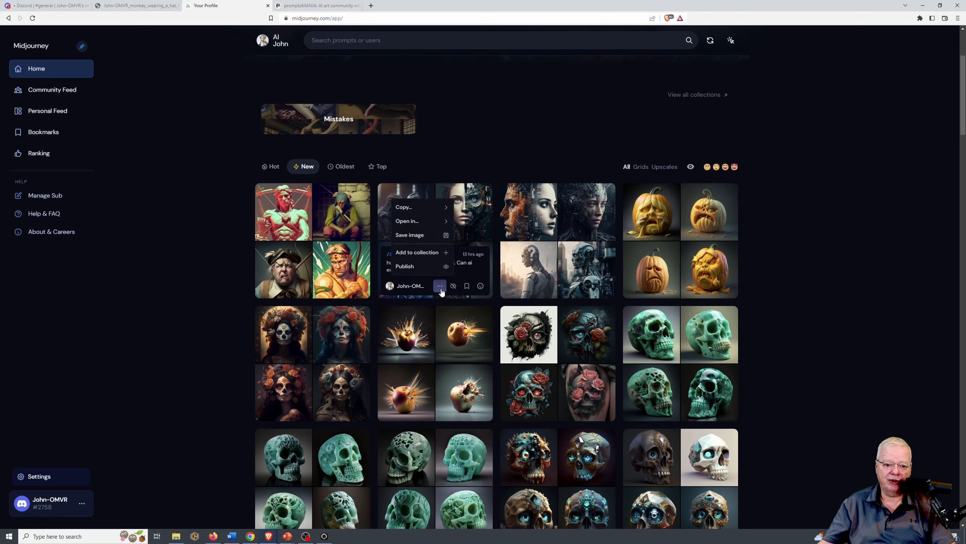
mouse_move(419, 219)
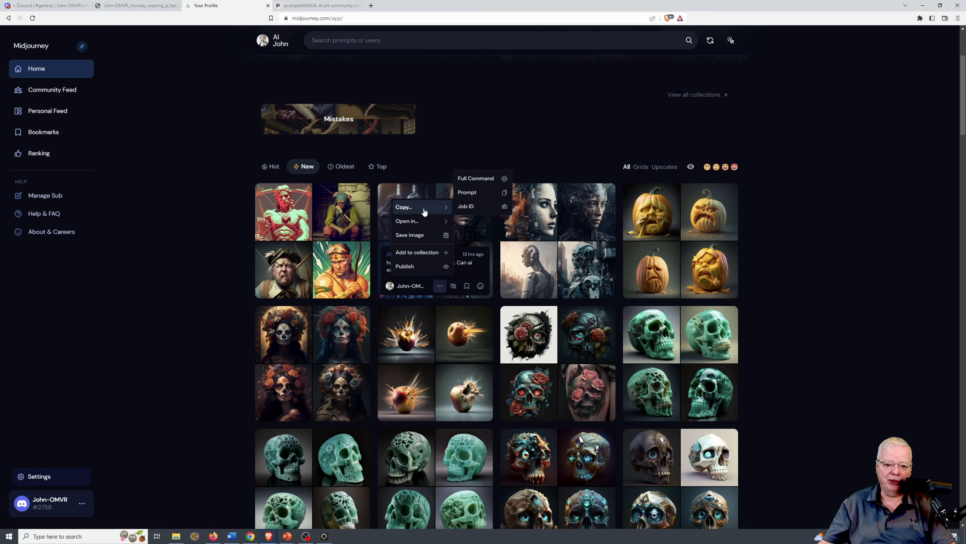
click(483, 195)
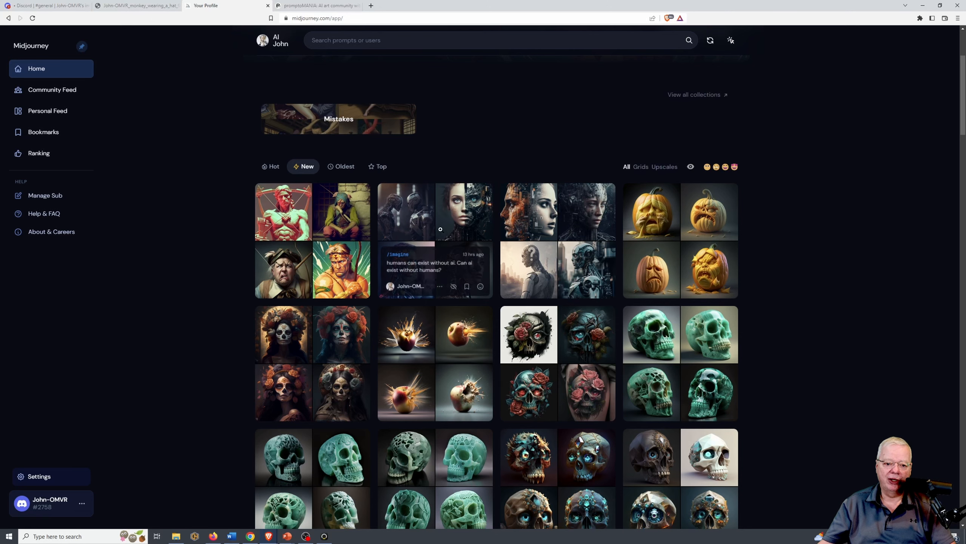
- View the enlarged human-and-AI image grid with its details, and return to the gallery
click(437, 224)
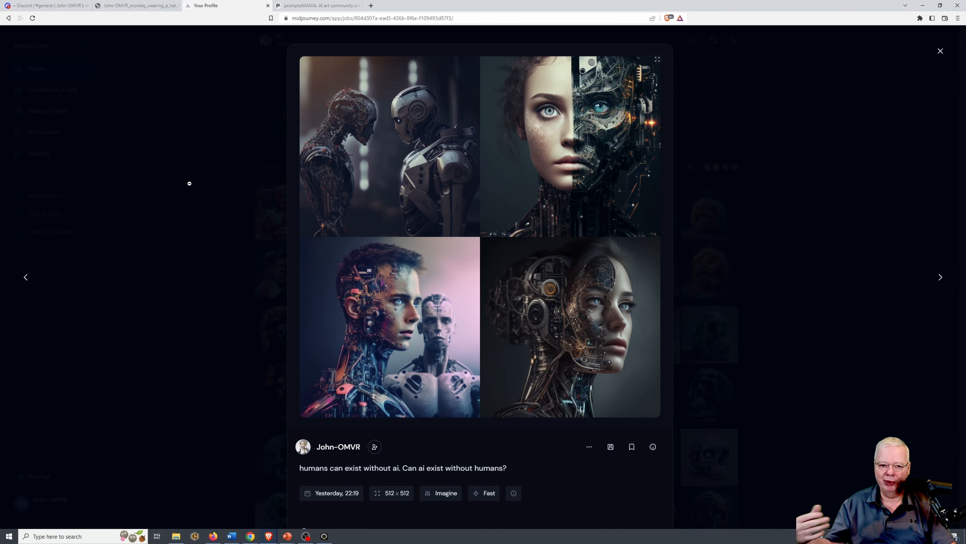
click(189, 183)
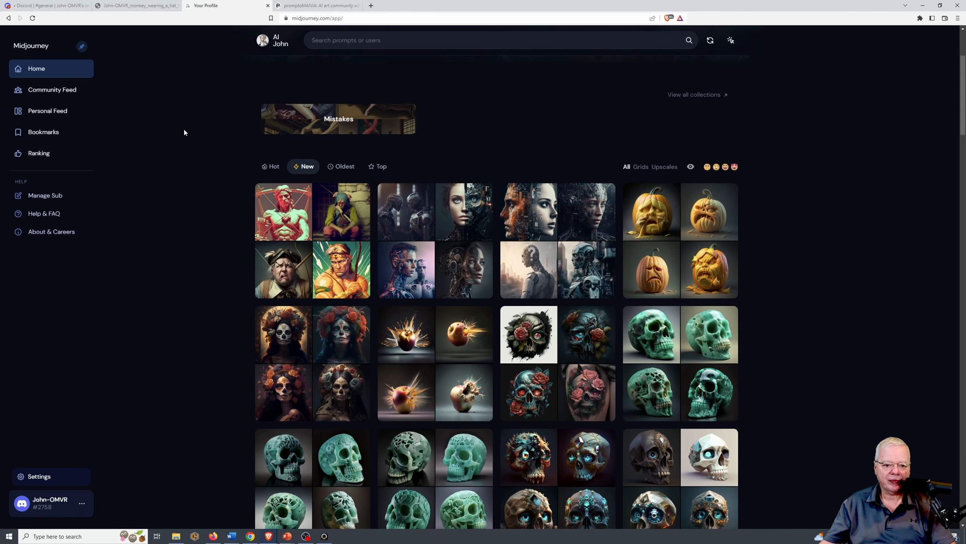
scroll(183, 128, up, 2)
scroll(183, 137, down, 3)
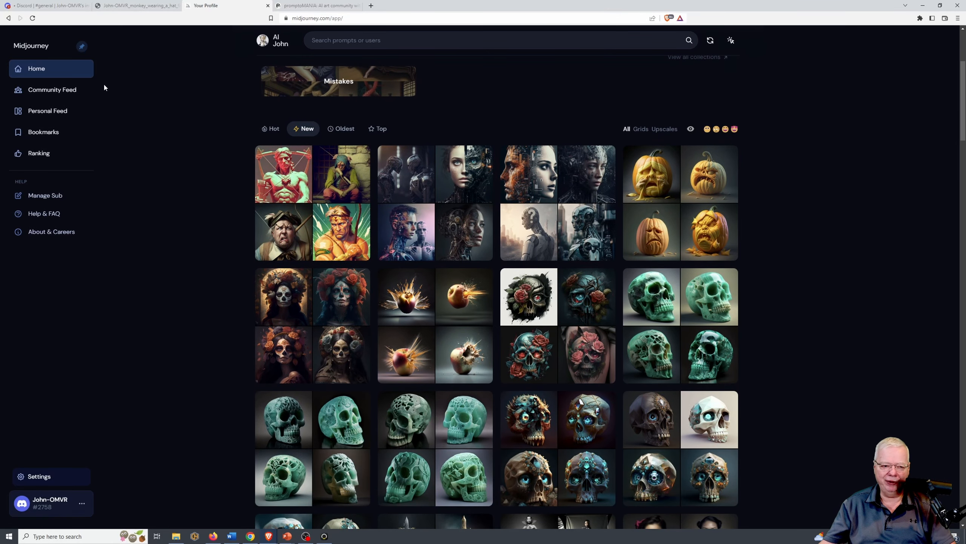
- Open the Community Feed and browse the Hot images
click(72, 92)
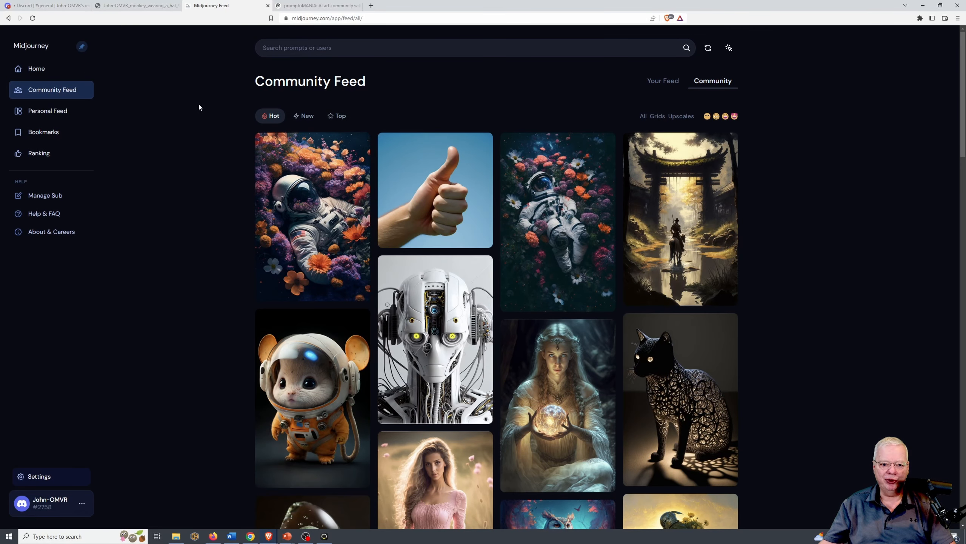
scroll(196, 139, down, 3)
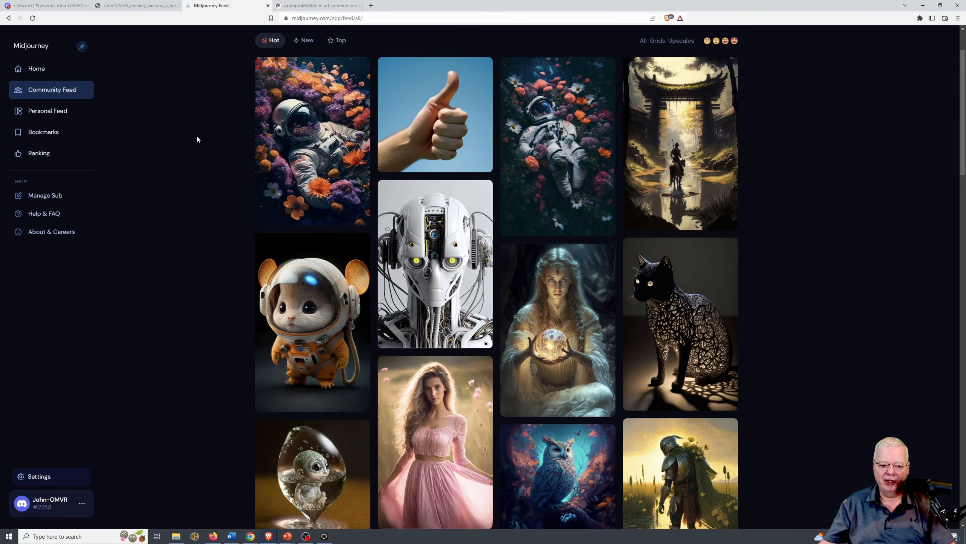
scroll(197, 140, up, 3)
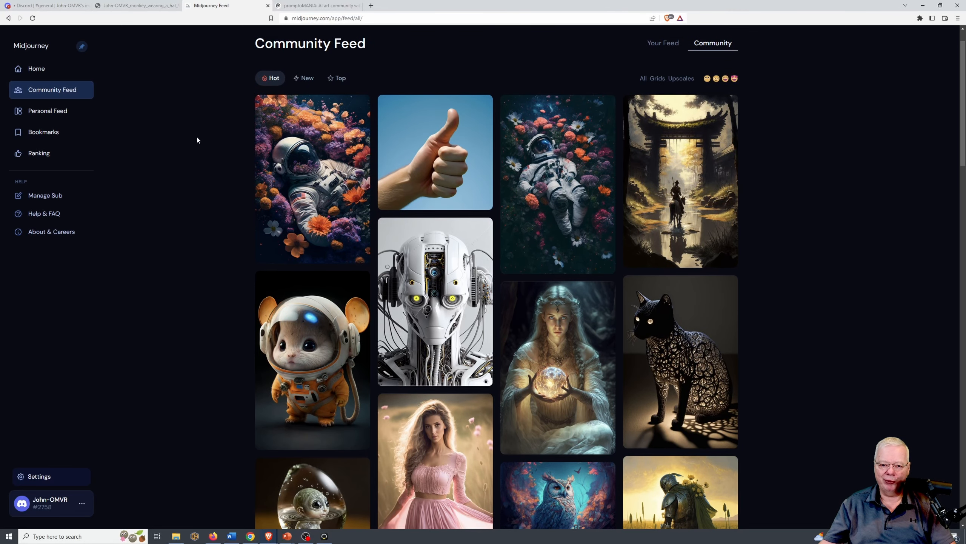
scroll(197, 139, down, 1)
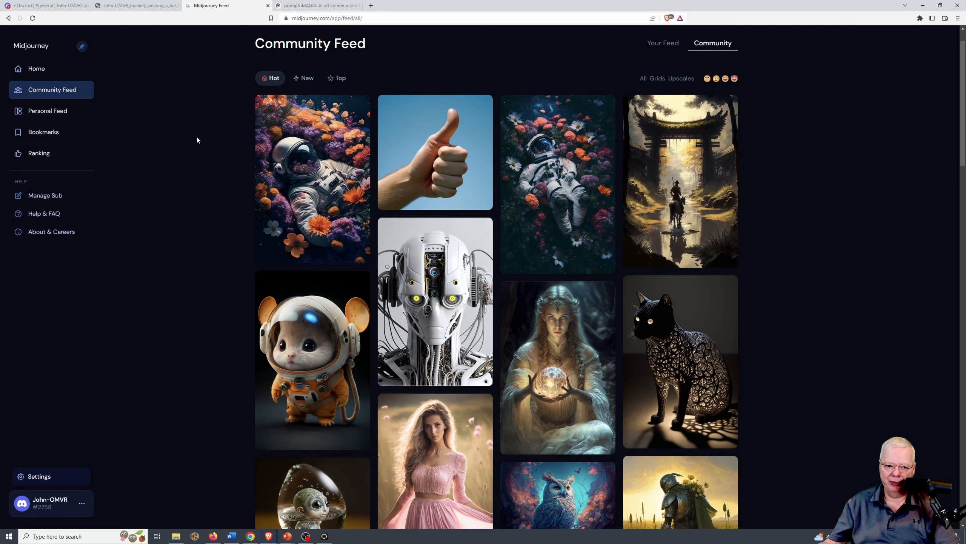
scroll(197, 140, down, 3)
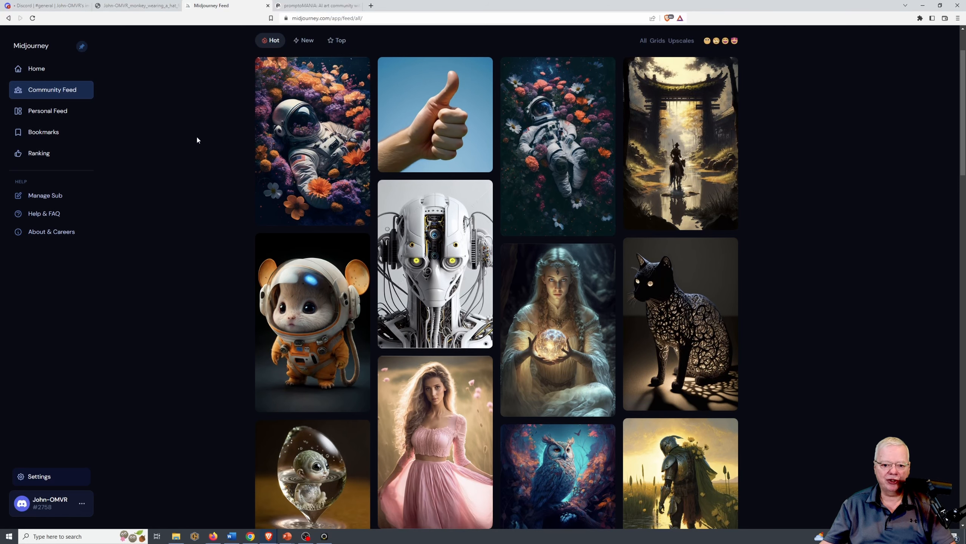
scroll(196, 140, down, 1)
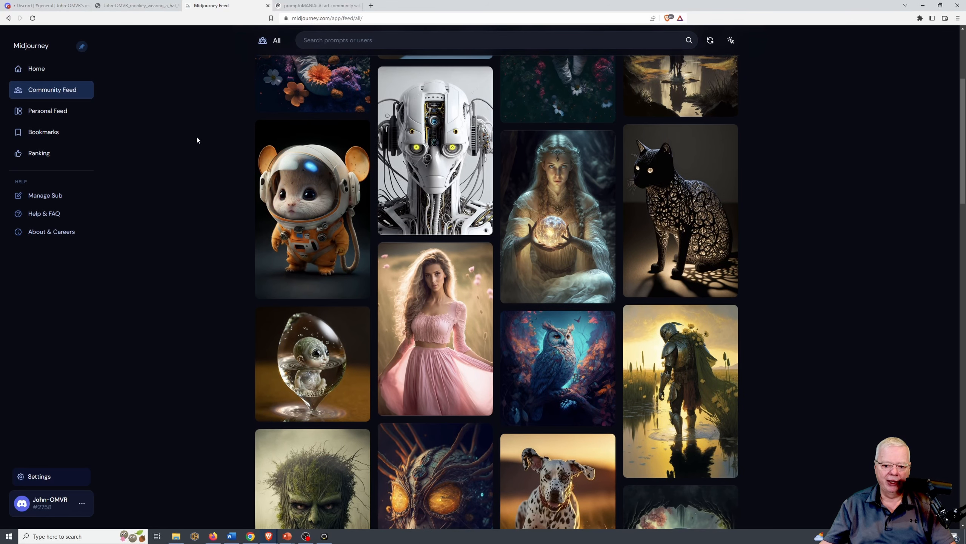
- Copy the full command of the "astronaut laying in flowers, top view" image from the Hot images
scroll(197, 140, down, 2)
scroll(197, 140, up, 7)
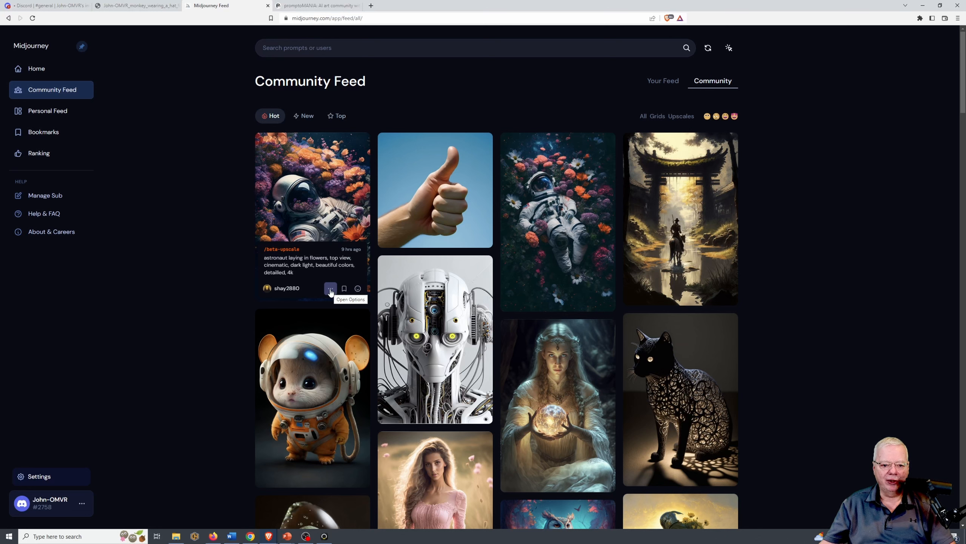
click(330, 289)
mouse_move(316, 210)
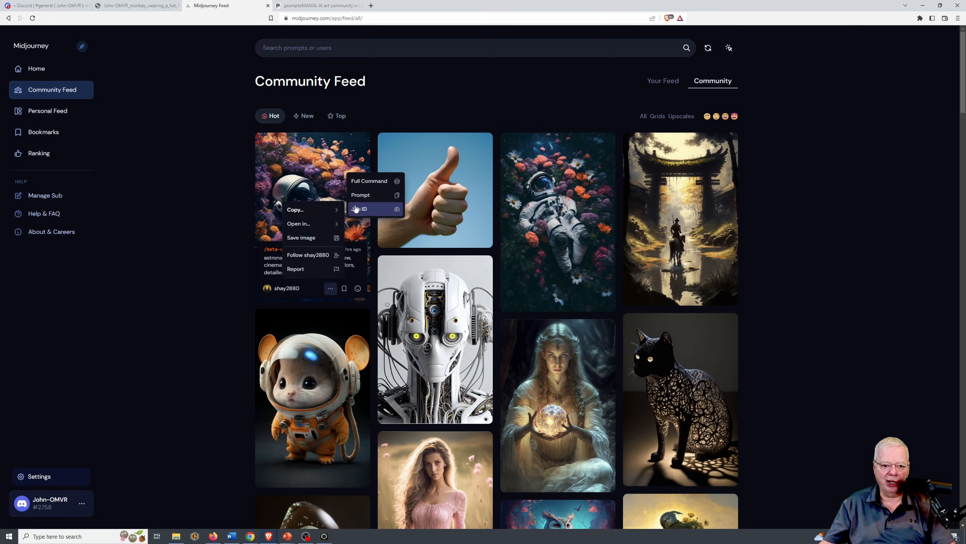
click(379, 186)
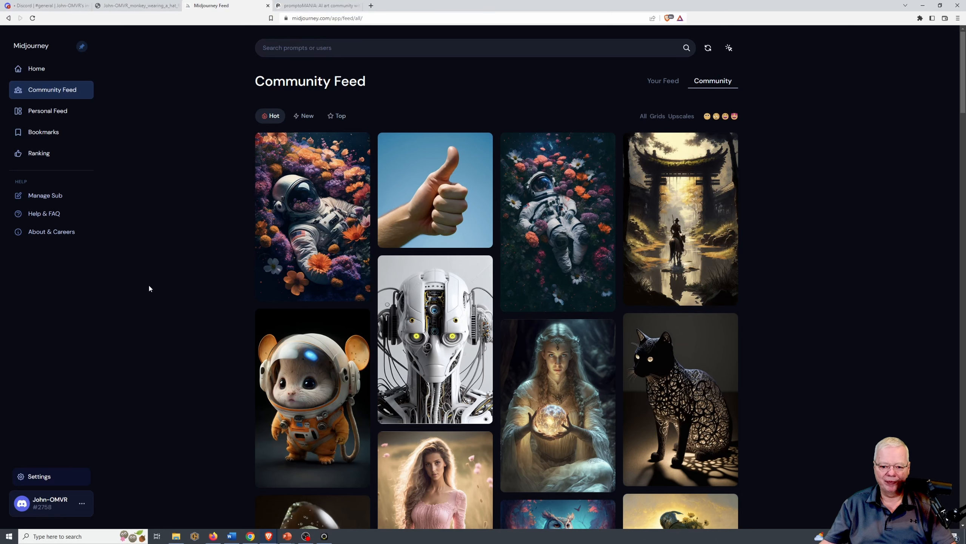
scroll(148, 284, down, 1)
scroll(148, 284, up, 1)
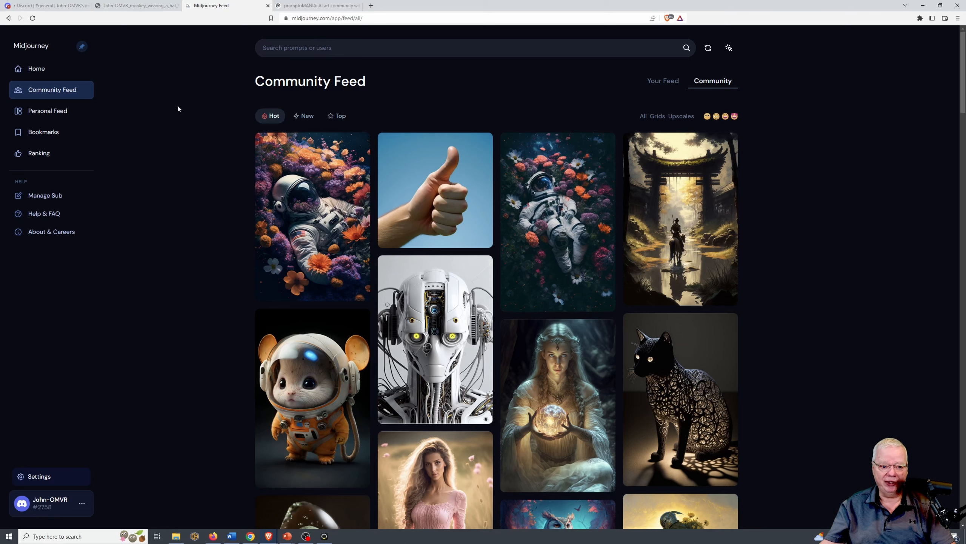
- Sort the Community Feed by New and browse the newest images
click(303, 116)
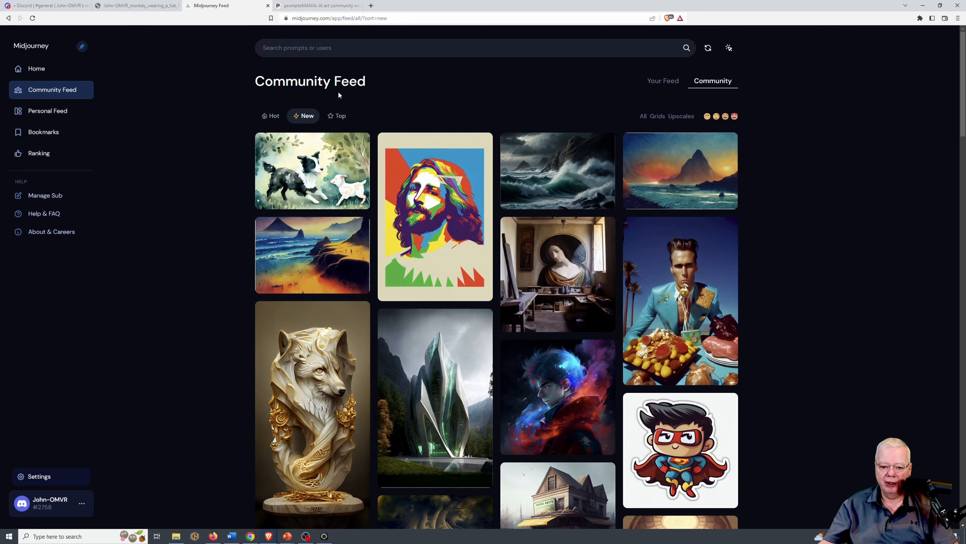
scroll(244, 141, down, 8)
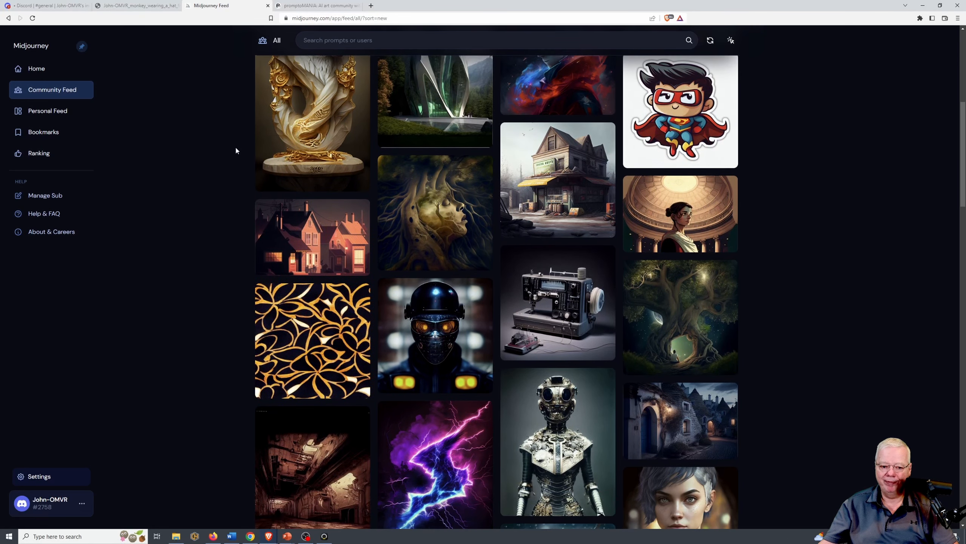
scroll(235, 145, down, 5)
scroll(233, 147, up, 9)
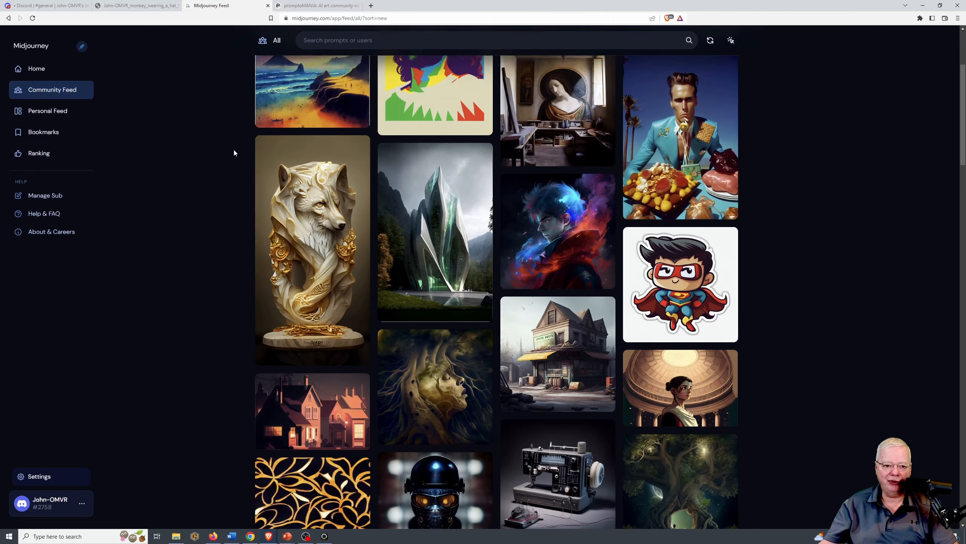
scroll(235, 152, up, 4)
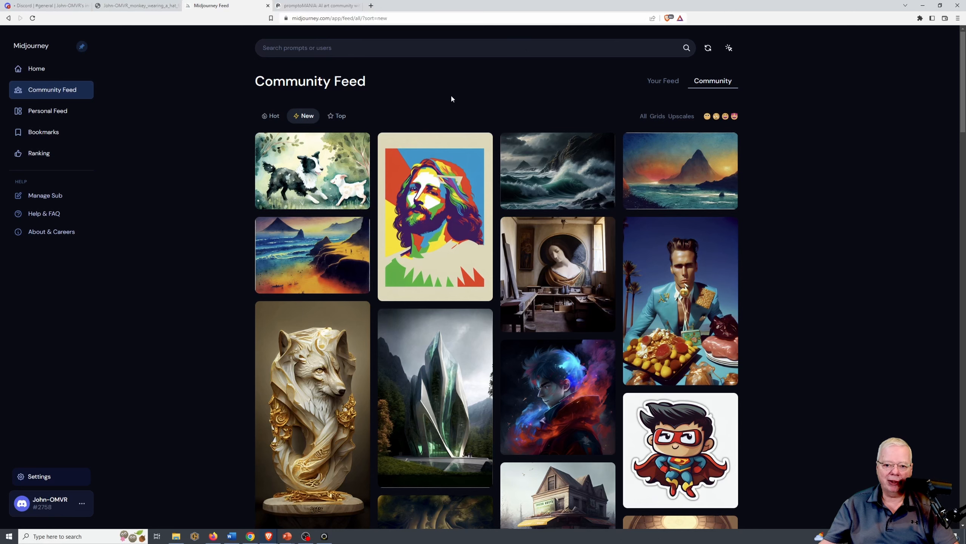
- Sort the Community Feed by Top and browse the top-rated images
click(334, 117)
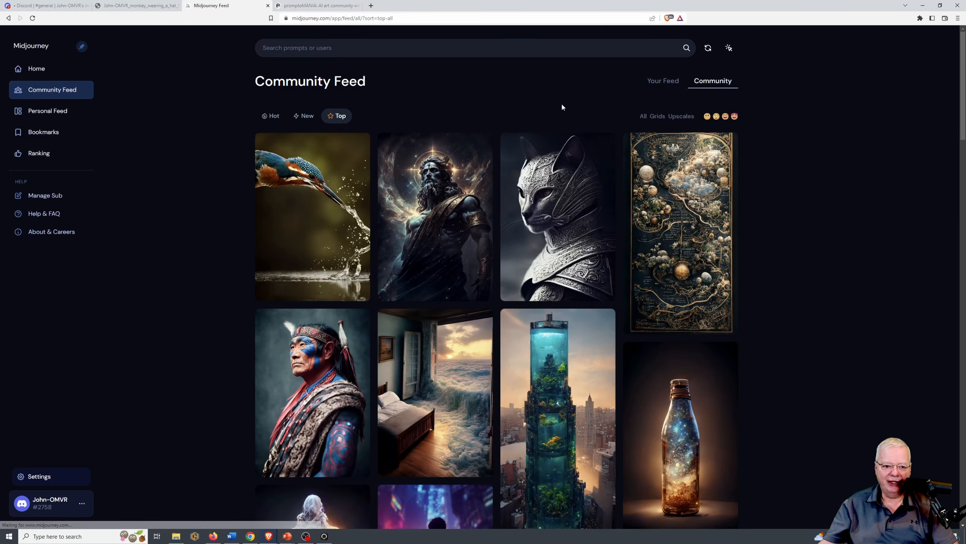
scroll(775, 154, down, 12)
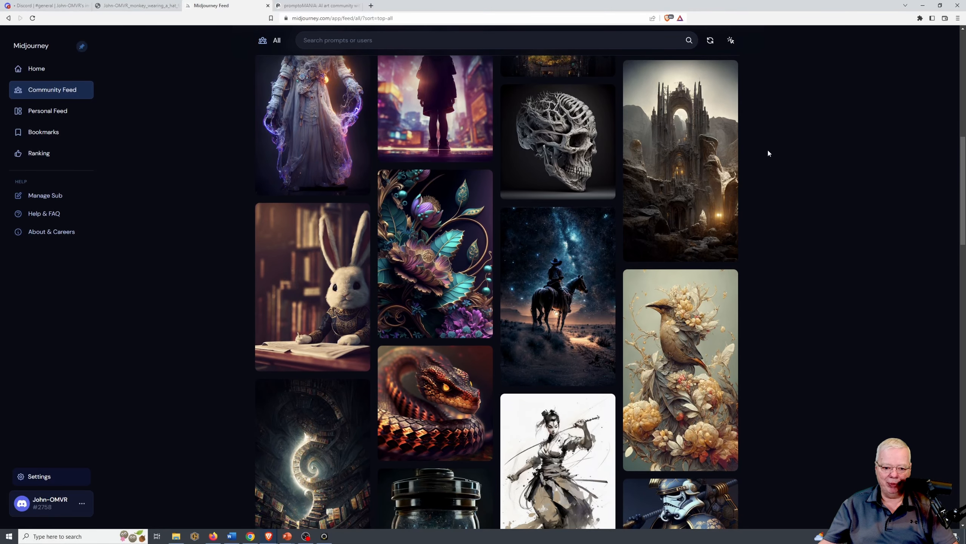
scroll(768, 152, up, 8)
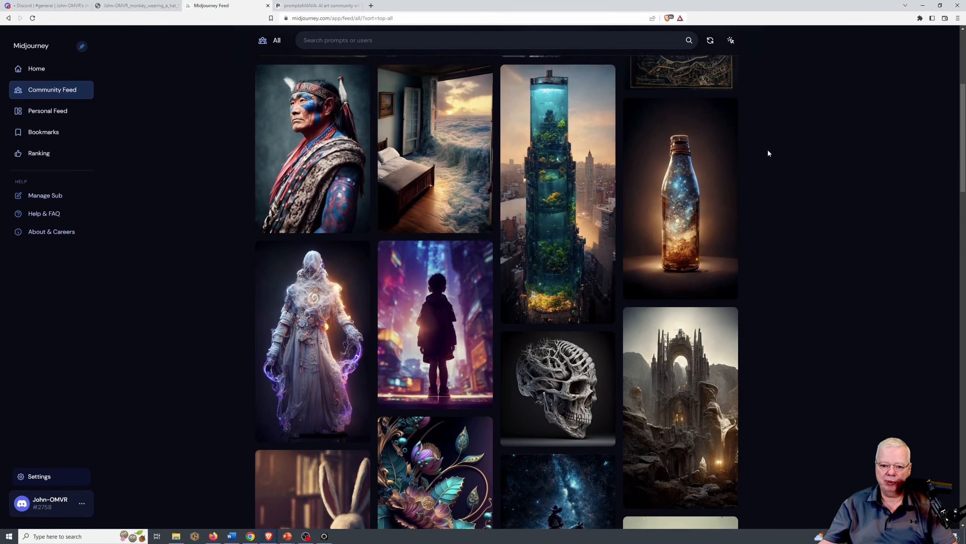
scroll(768, 153, up, 2)
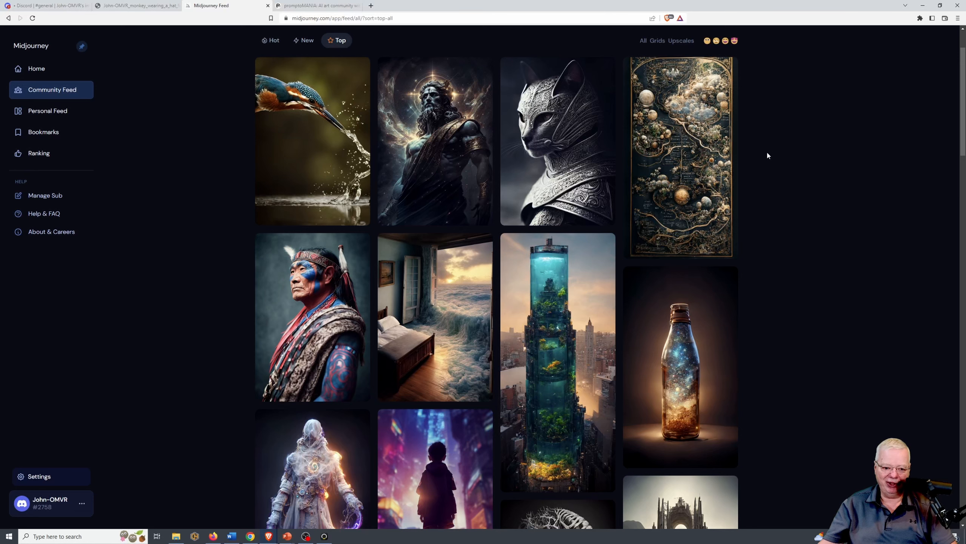
scroll(767, 152, up, 2)
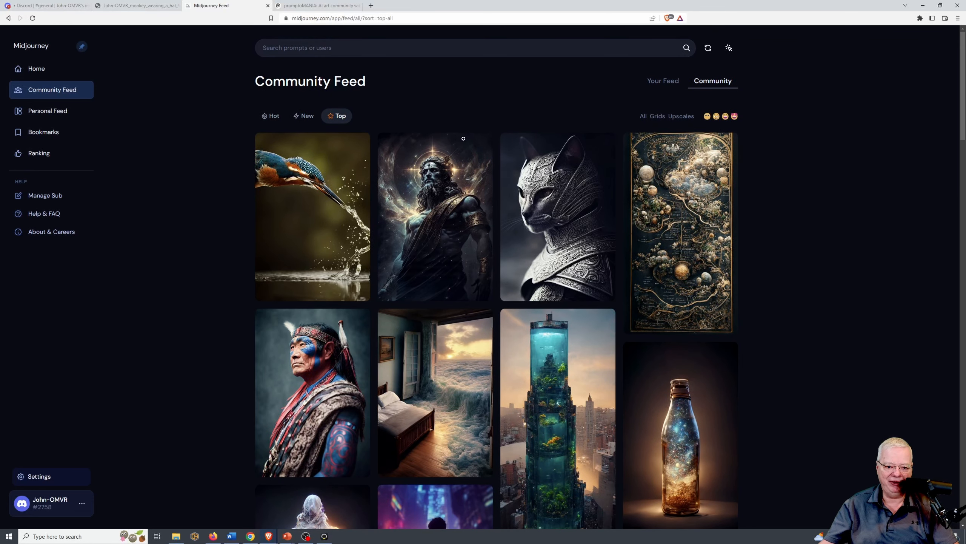
- Copy the full command of the Greek god image, "the primordial darkness embodying a greek god", from the Top images
mouse_move(397, 226)
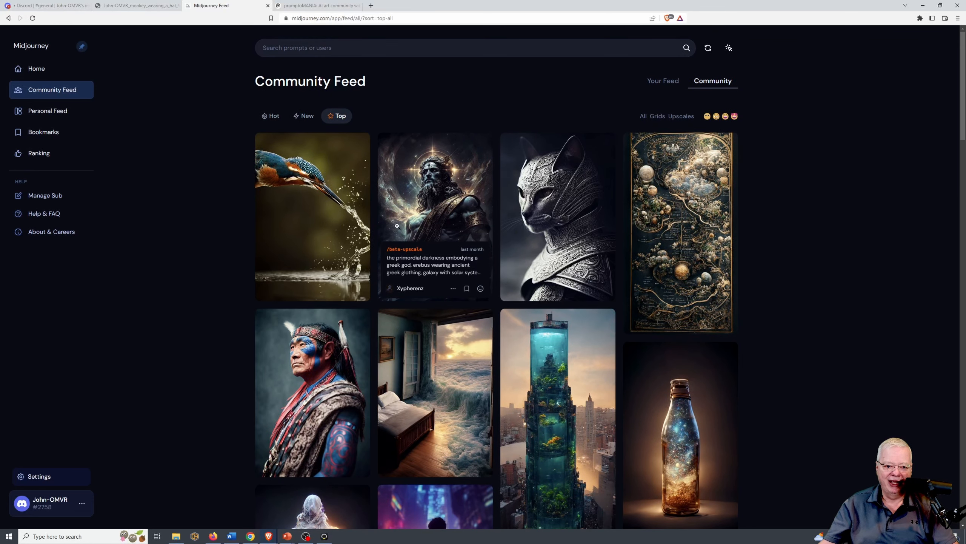
click(451, 294)
mouse_move(441, 209)
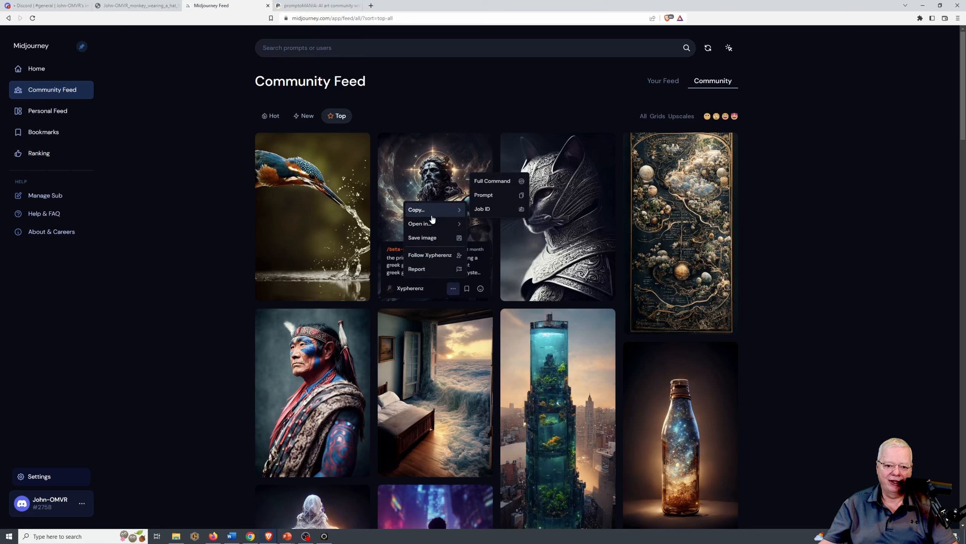
click(497, 182)
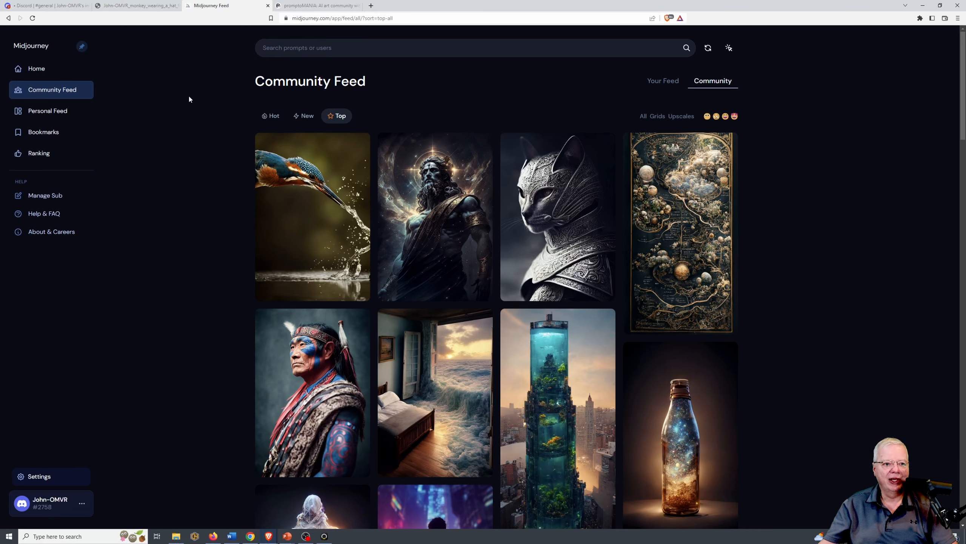
- Switch to Discord and go back through the general channel to the original "monkey wearing a hat" image grid
click(51, 5)
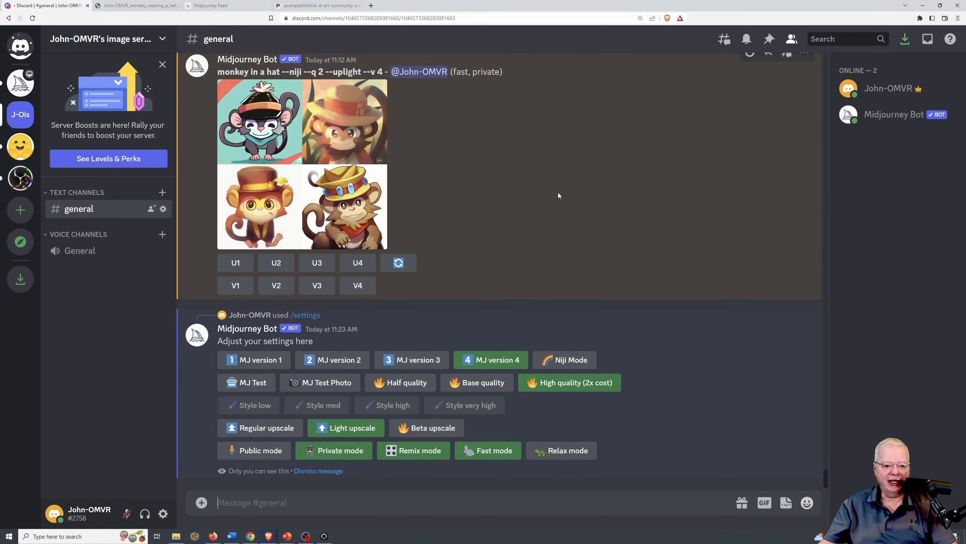
scroll(558, 195, up, 10)
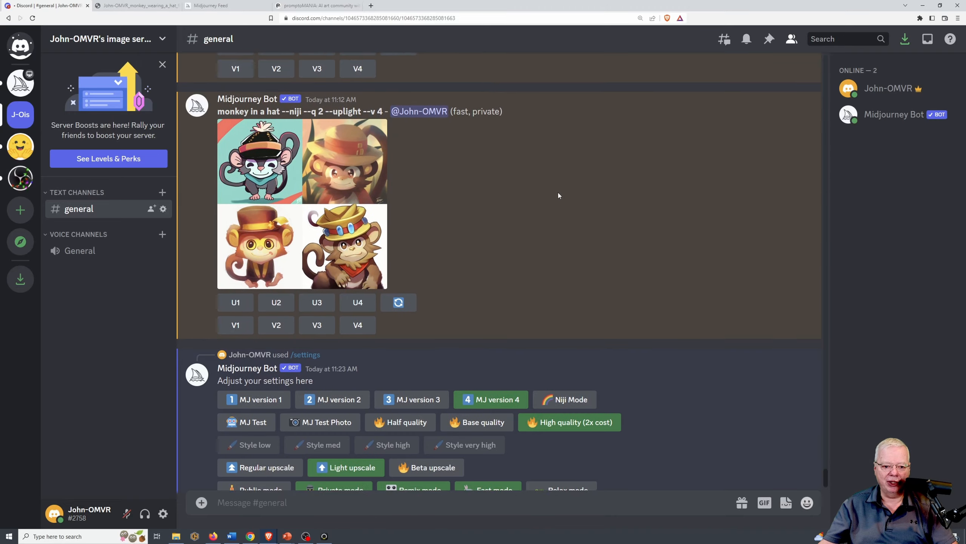
scroll(559, 191, up, 8)
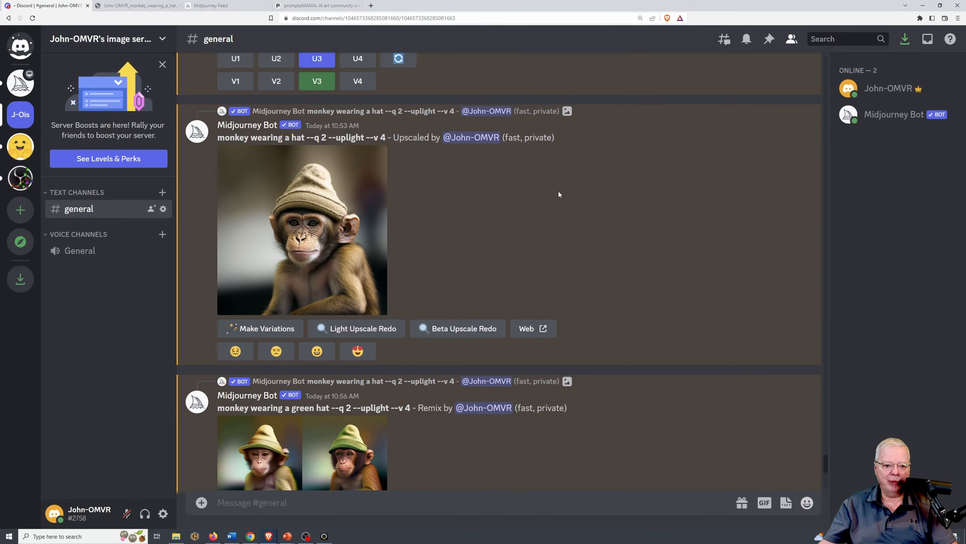
scroll(562, 183, up, 6)
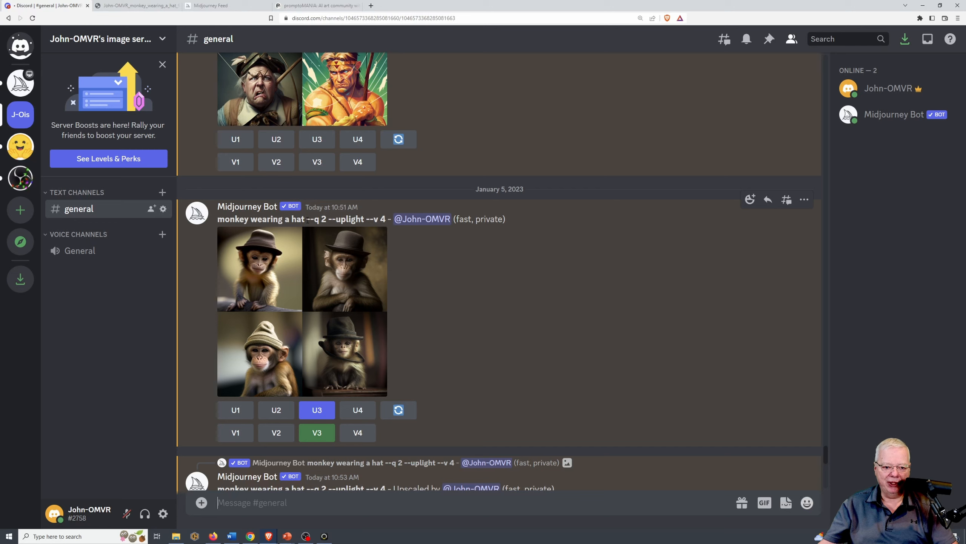
- Highlight the parameters --q 2 --uplight --v 4 in the monkey grid's prompt, and view the four images enlarged
drag(307, 219, 384, 214)
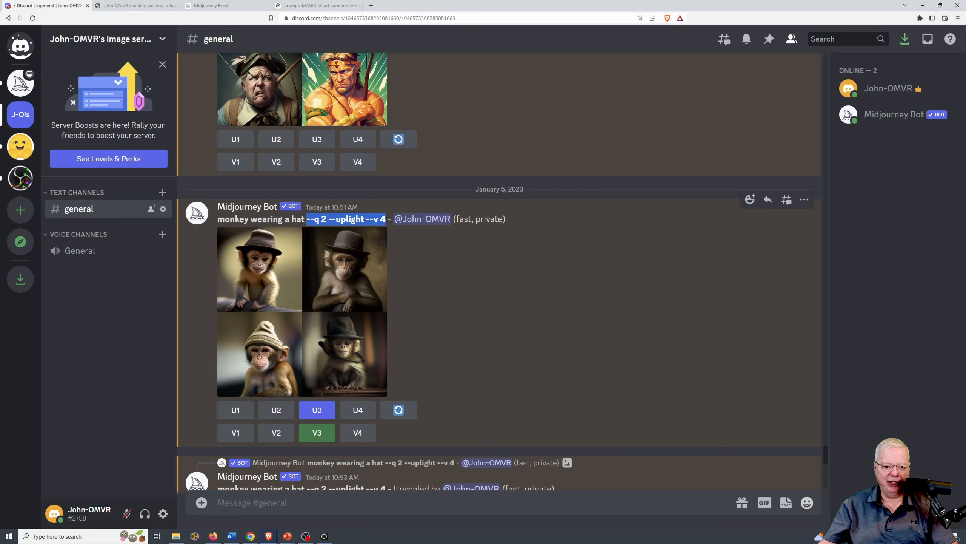
click(426, 245)
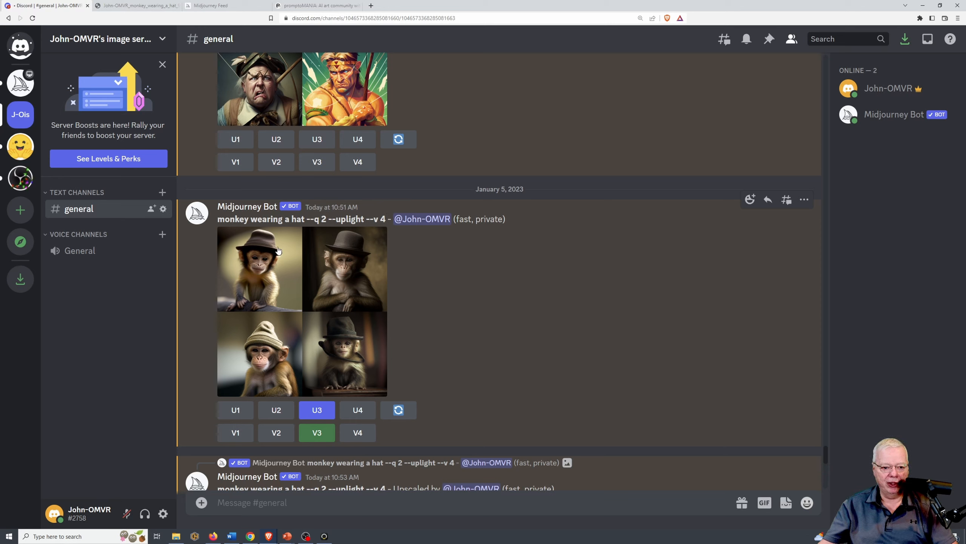
click(272, 274)
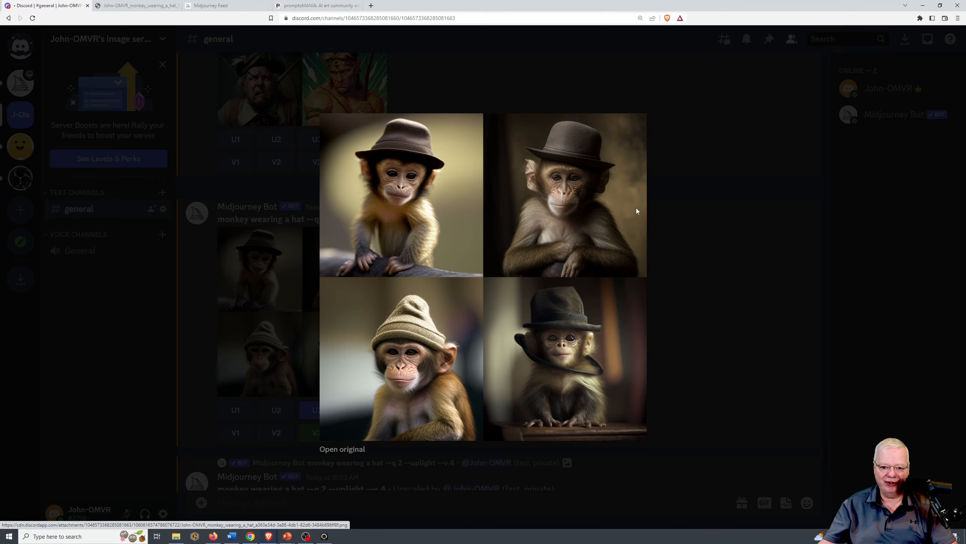
click(676, 314)
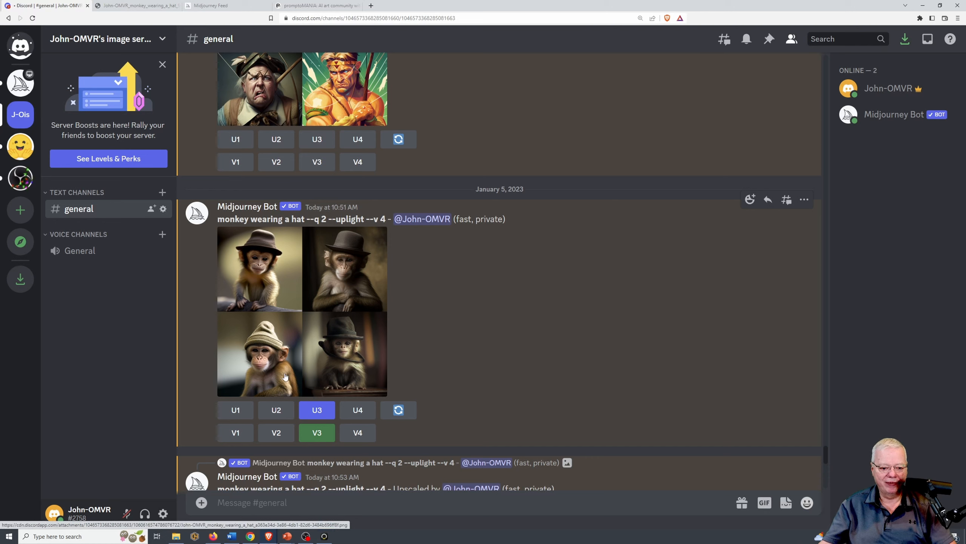
- Start a remix of the third monkey image with the prompt "monkey wearing a green hat --q 2 --uplight --v 4", and cancel it
click(314, 438)
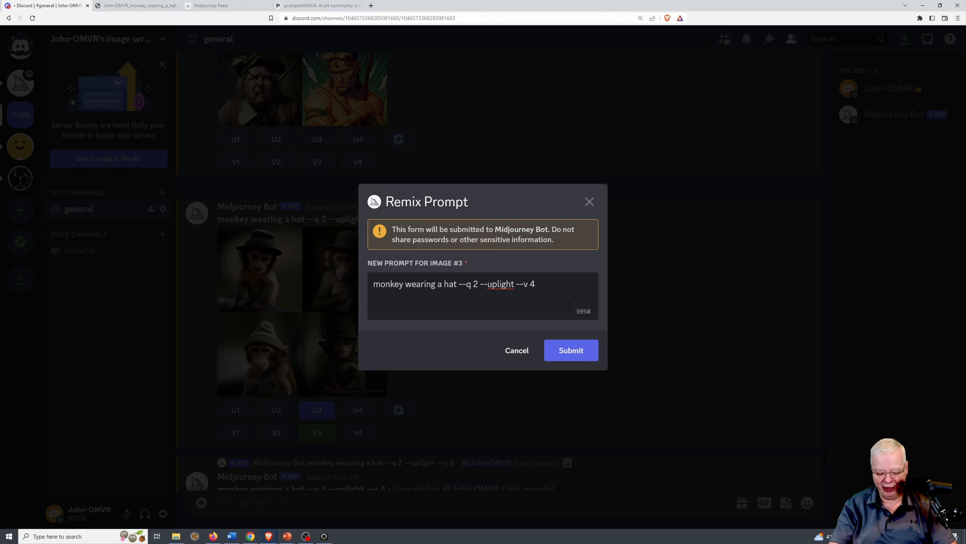
text(green)
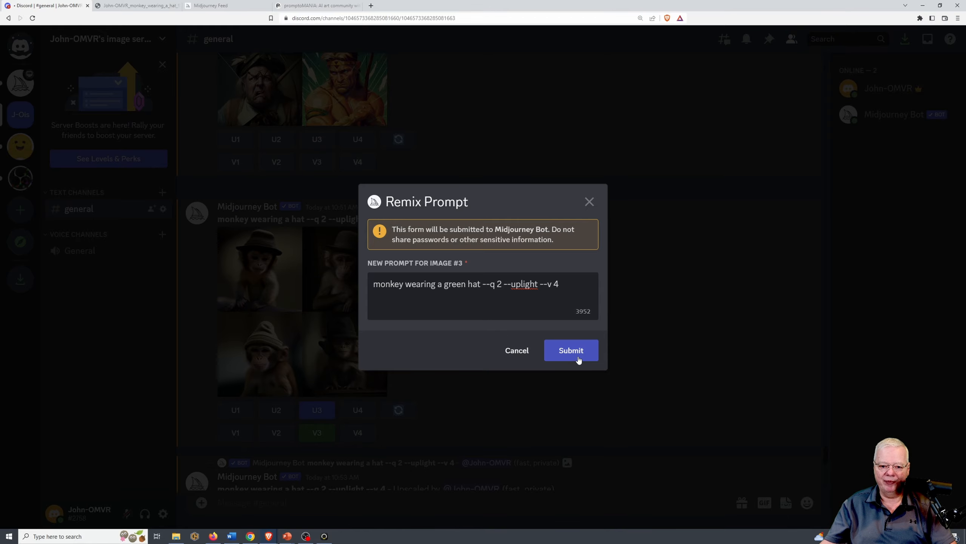
click(516, 350)
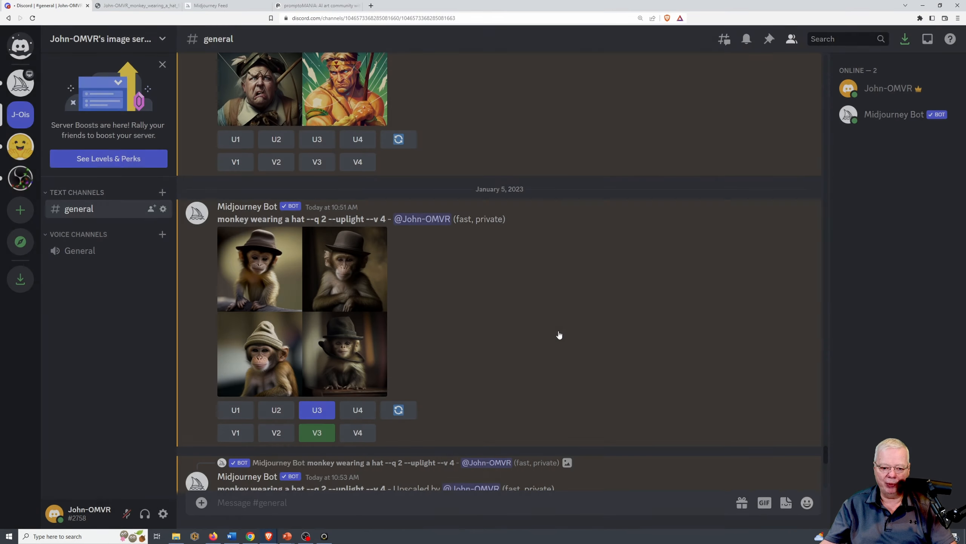
- Enlarge the upscaled "monkey wearing a hat" image and view its original file in a separate browser tab
scroll(588, 317, down, 2)
scroll(587, 313, down, 5)
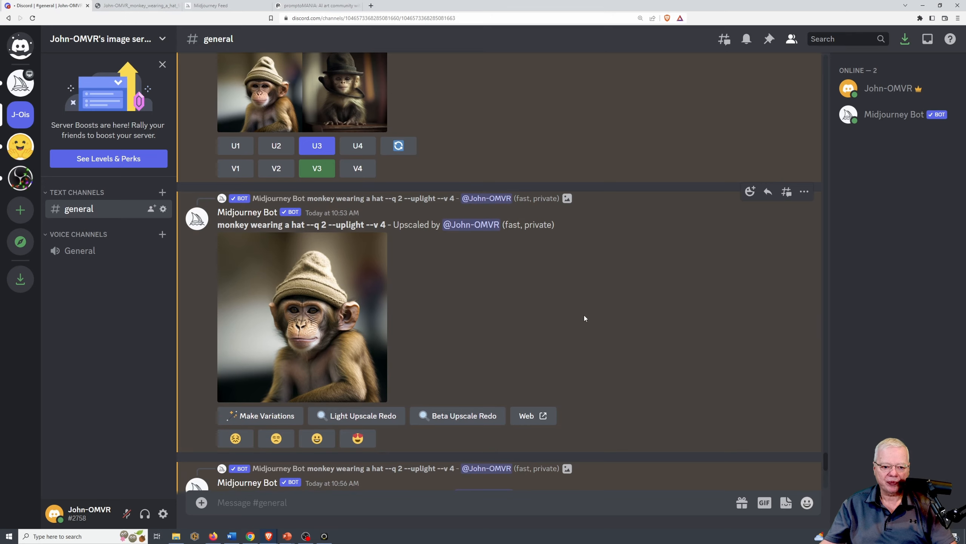
scroll(322, 279, up, 1)
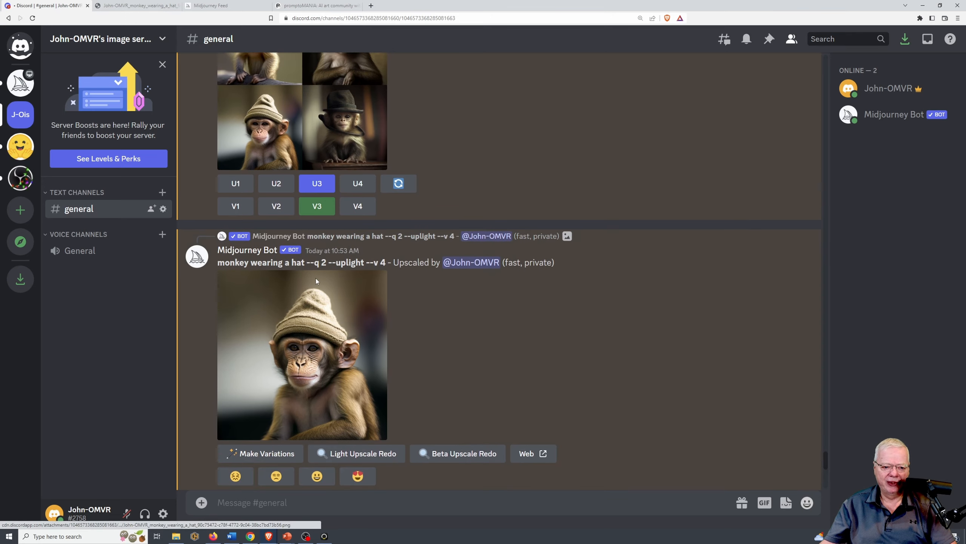
click(298, 337)
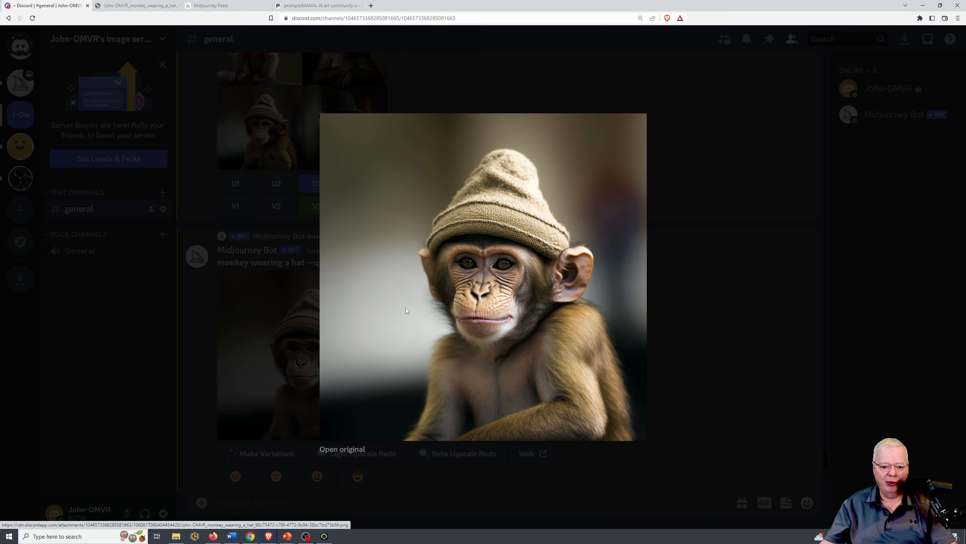
click(342, 449)
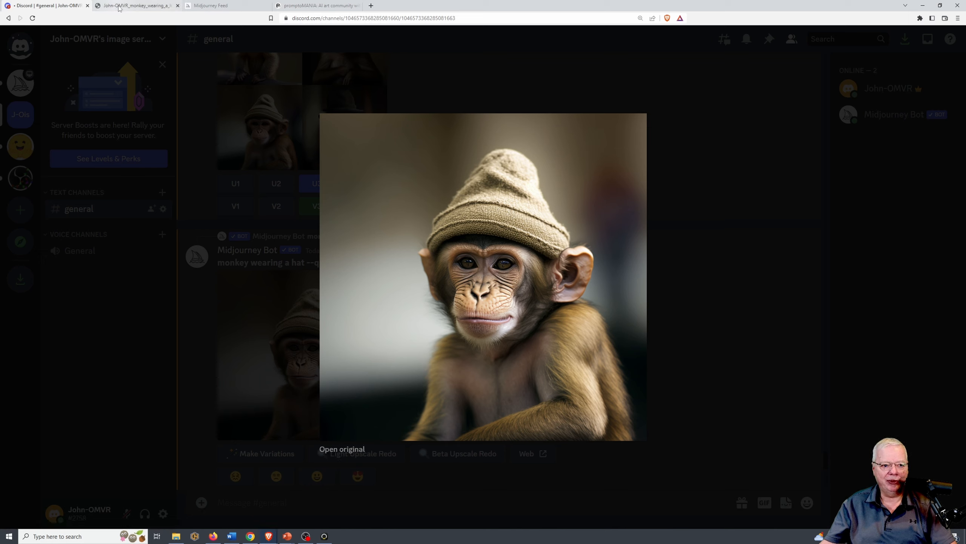
click(149, 6)
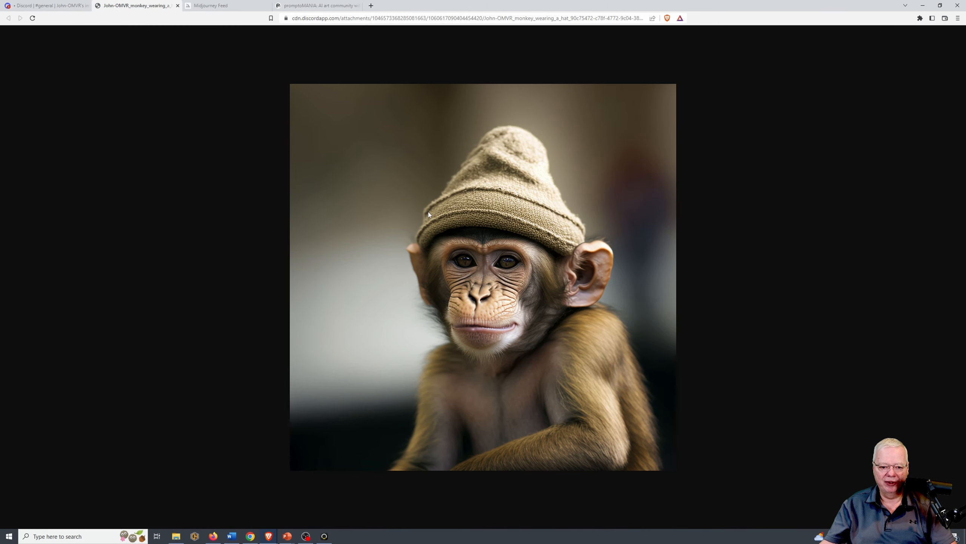
- Start saving the full-size monkey image as a PNG in Downloads, and cancel the save
right_click(415, 177)
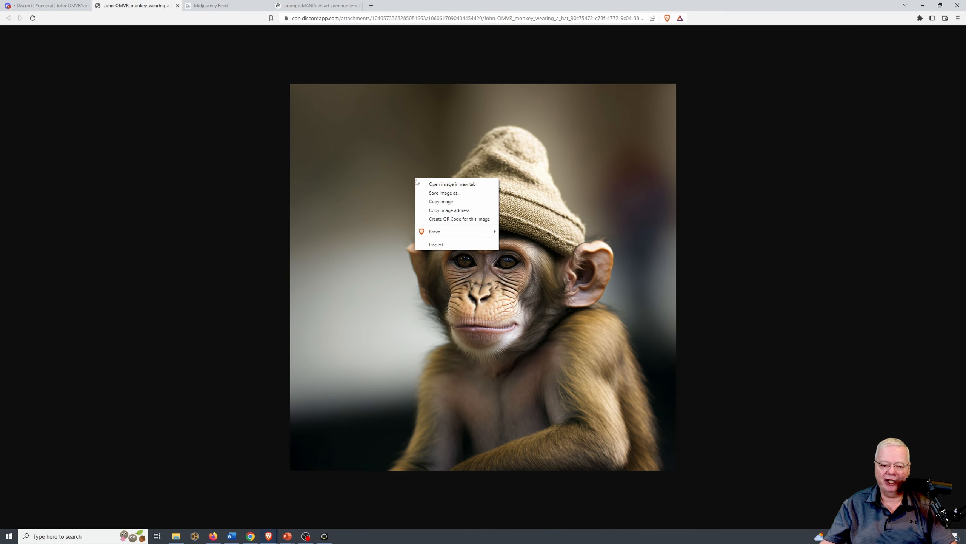
click(458, 193)
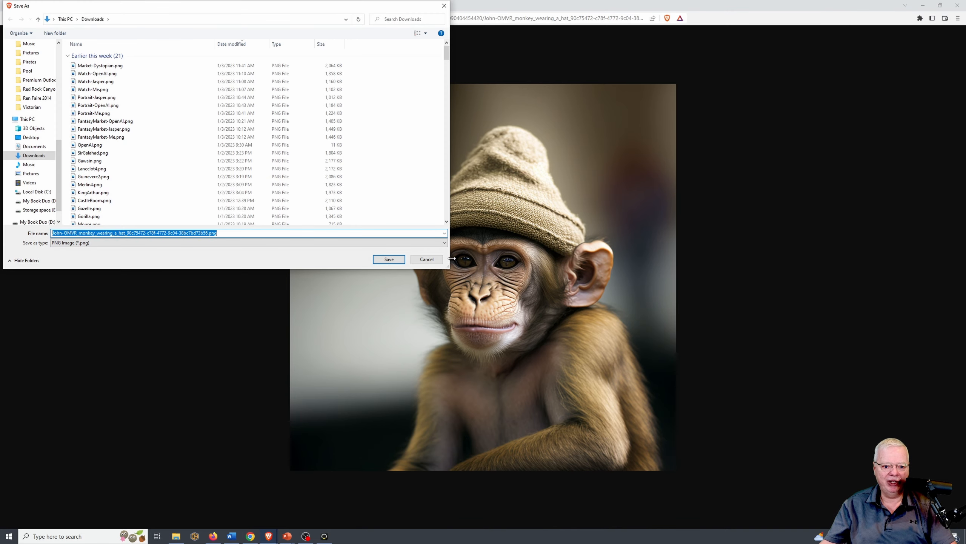
click(430, 261)
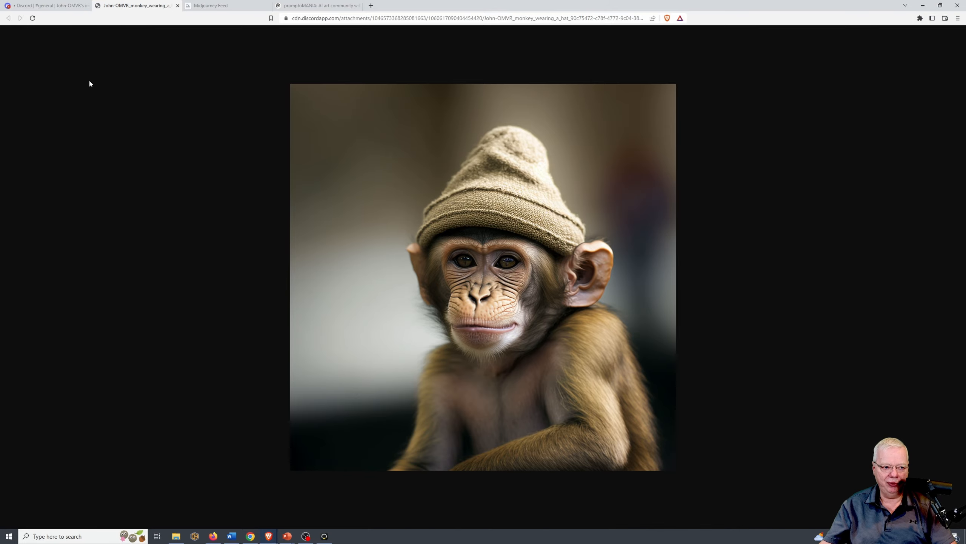
- Return to Discord and view the four remixed "monkey wearing a green hat" images enlarged
click(49, 6)
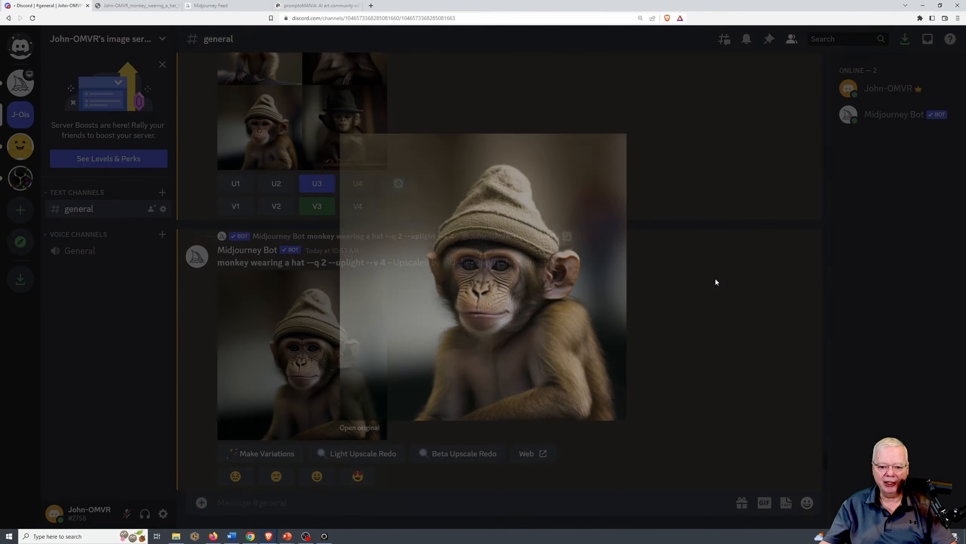
click(716, 282)
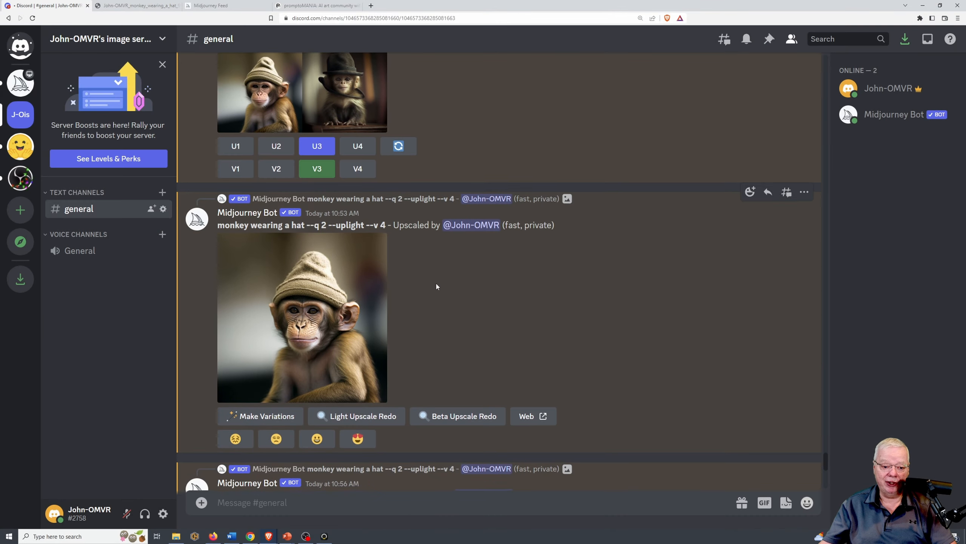
scroll(608, 297, down, 2)
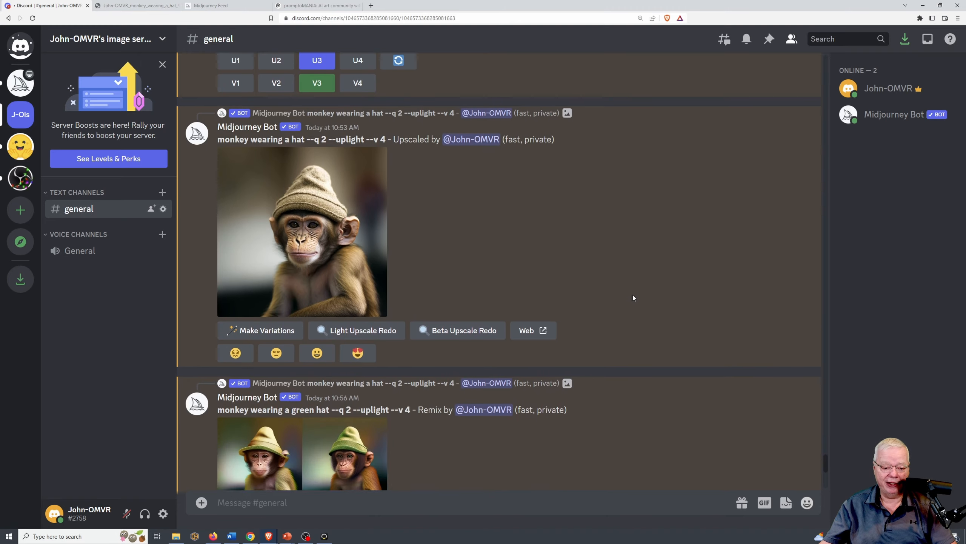
scroll(633, 294, down, 4)
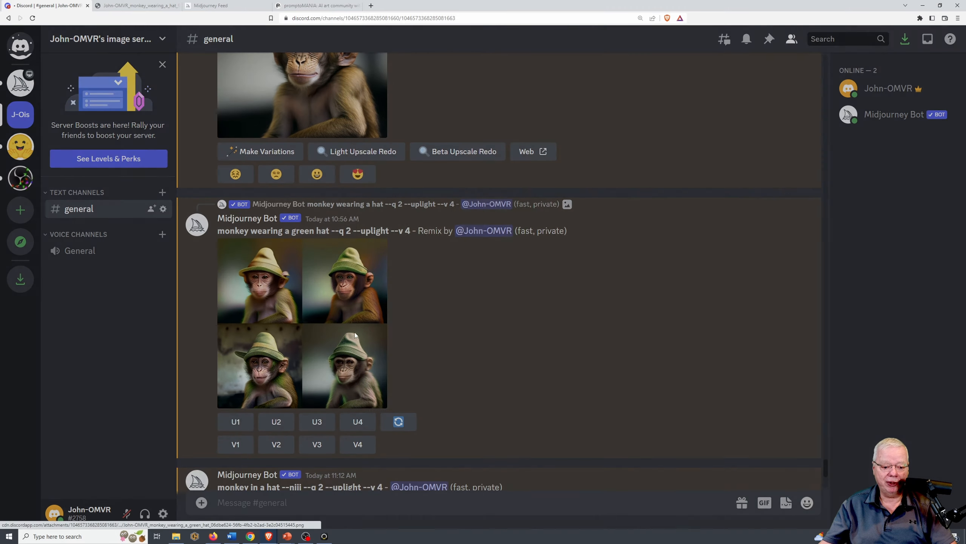
click(354, 332)
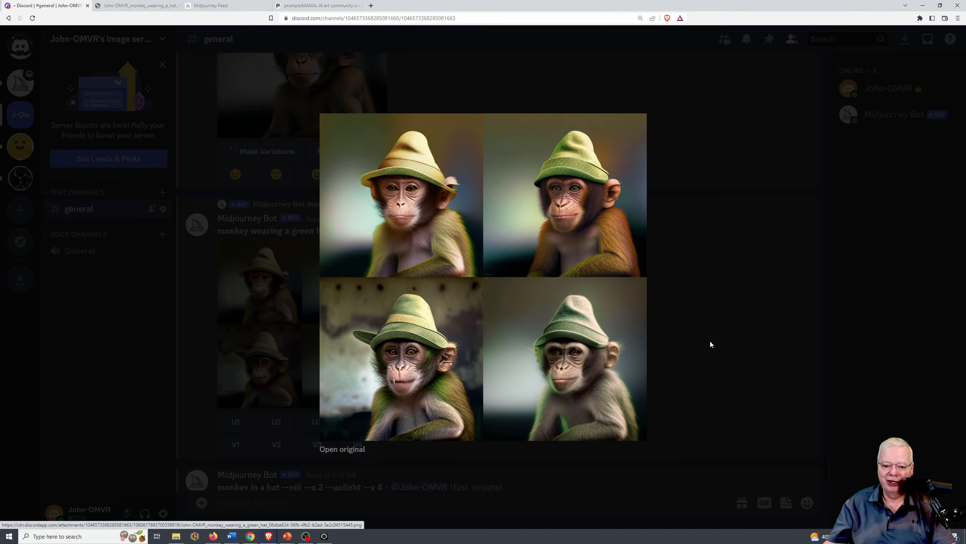
click(695, 300)
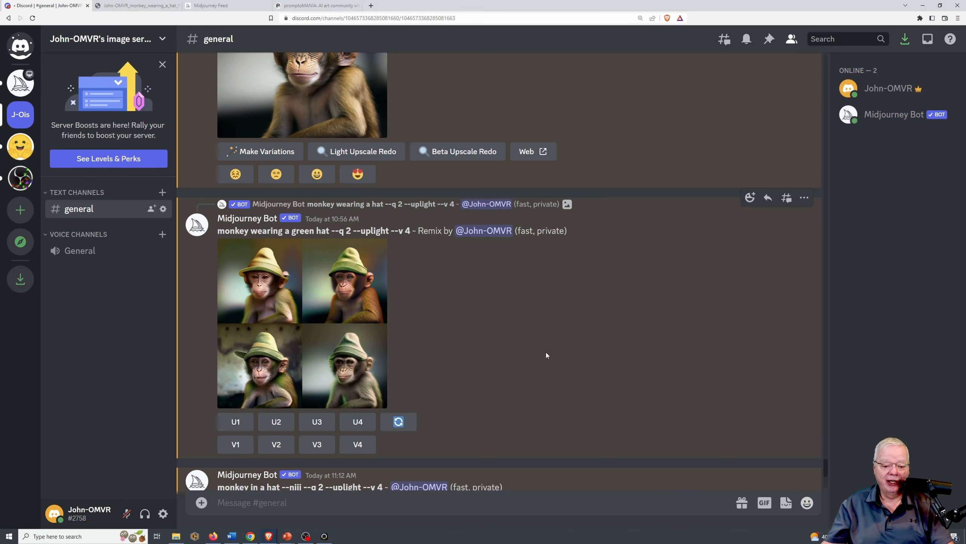
- Rerun the original "monkey wearing a hat --q 2 --uplight --v 4" prompt for four new images, and view the new grid enlarged
scroll(486, 354, up, 5)
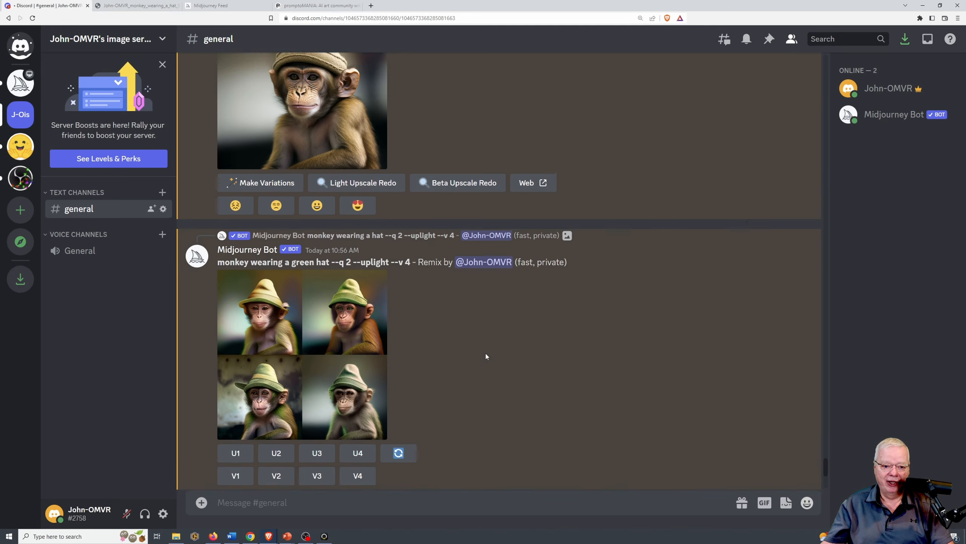
scroll(485, 356, up, 6)
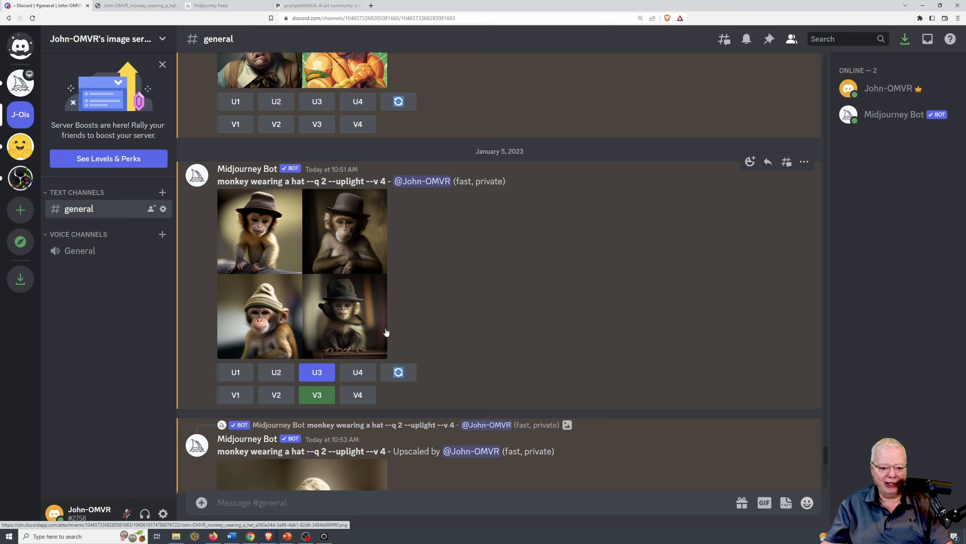
click(399, 373)
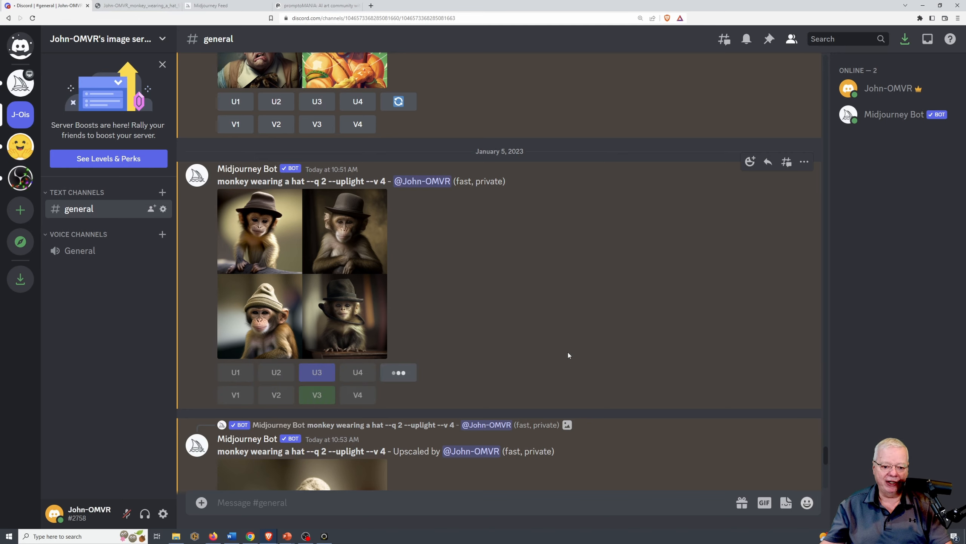
scroll(517, 307, down, 4)
scroll(510, 312, down, 15)
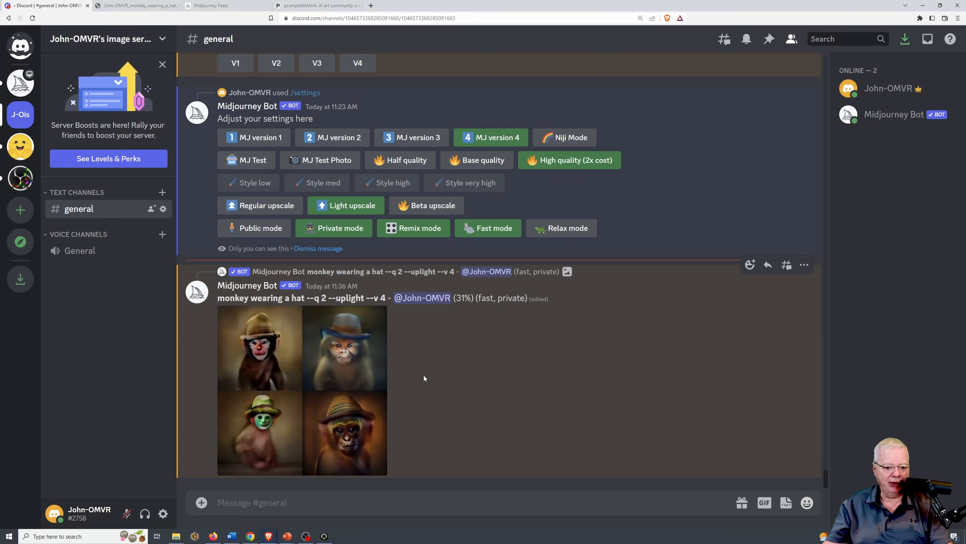
click(365, 366)
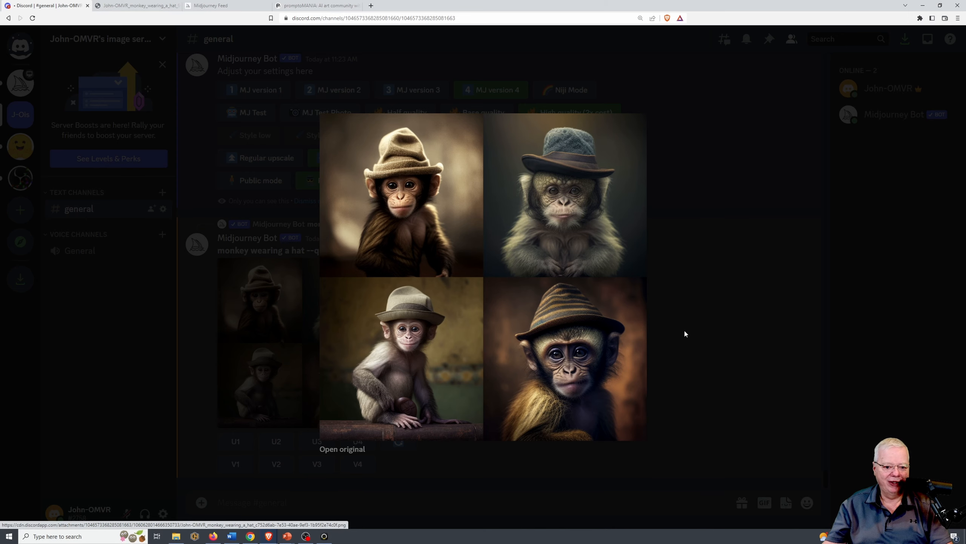
click(709, 328)
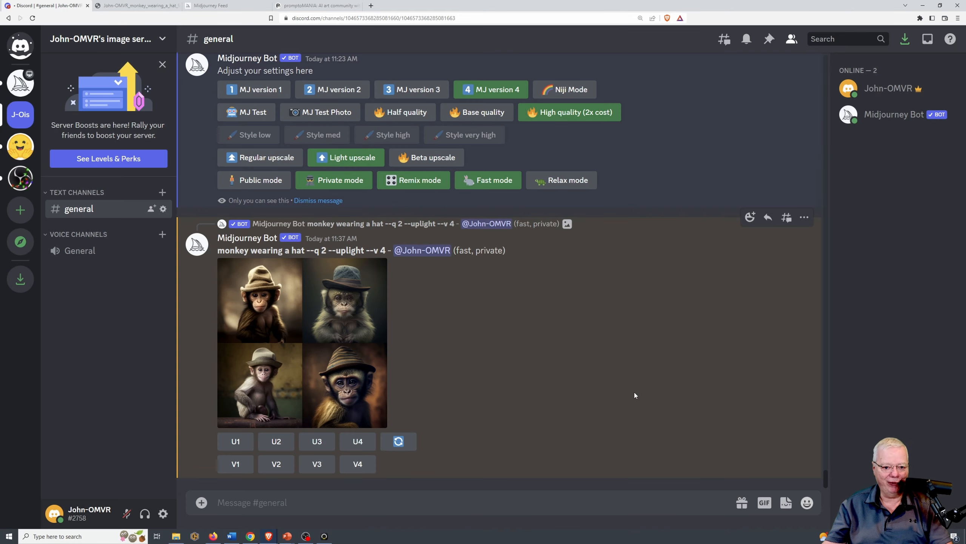
- View the "monkey in a hat --niji --q 2 --uplight --v 4" grid enlarged, and return to the newest monkey grid
scroll(635, 394, up, 5)
scroll(634, 392, down, 4)
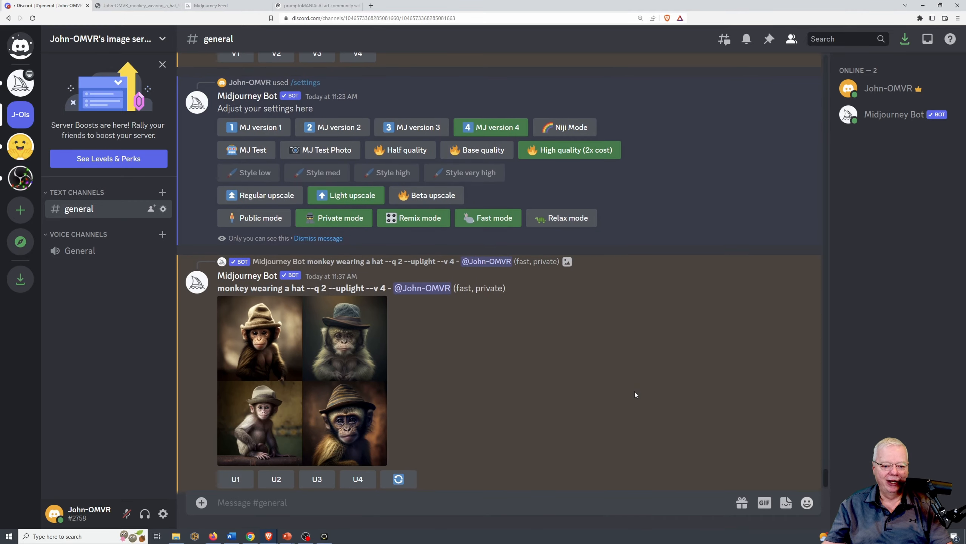
scroll(634, 392, up, 2)
scroll(636, 389, up, 8)
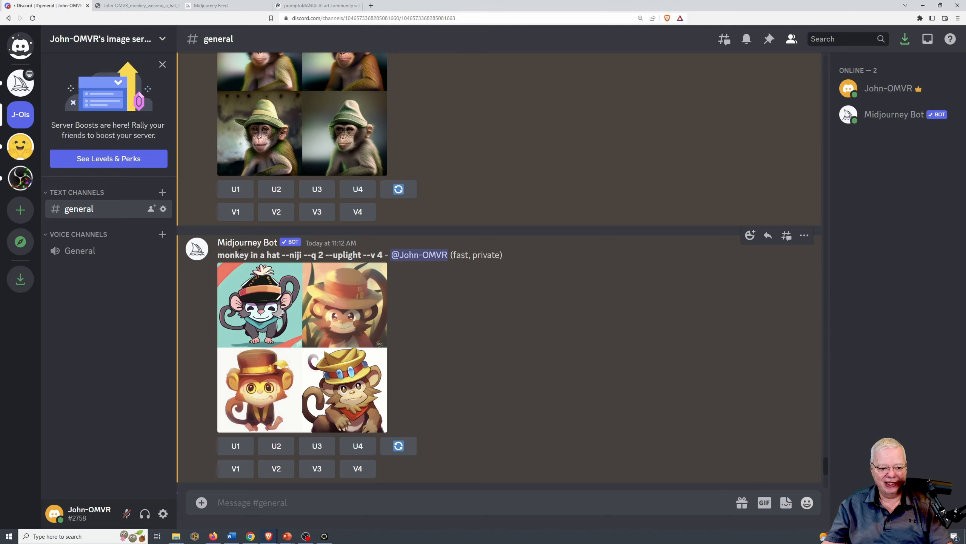
click(286, 337)
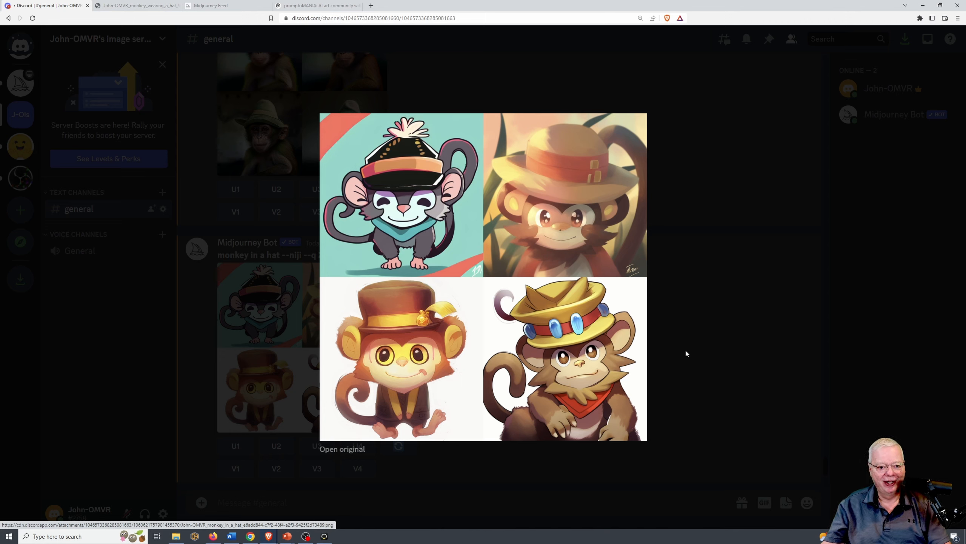
click(686, 380)
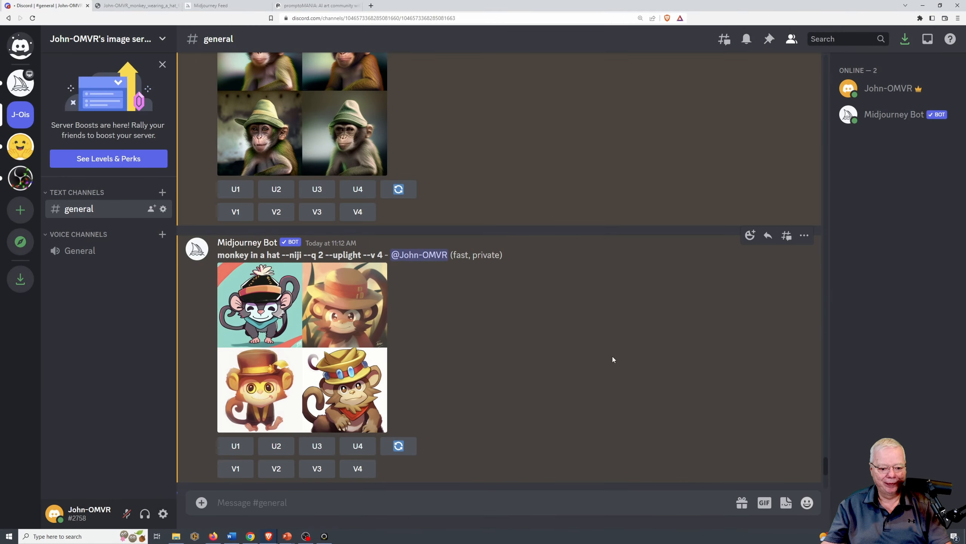
scroll(605, 356, down, 10)
scroll(604, 358, down, 2)
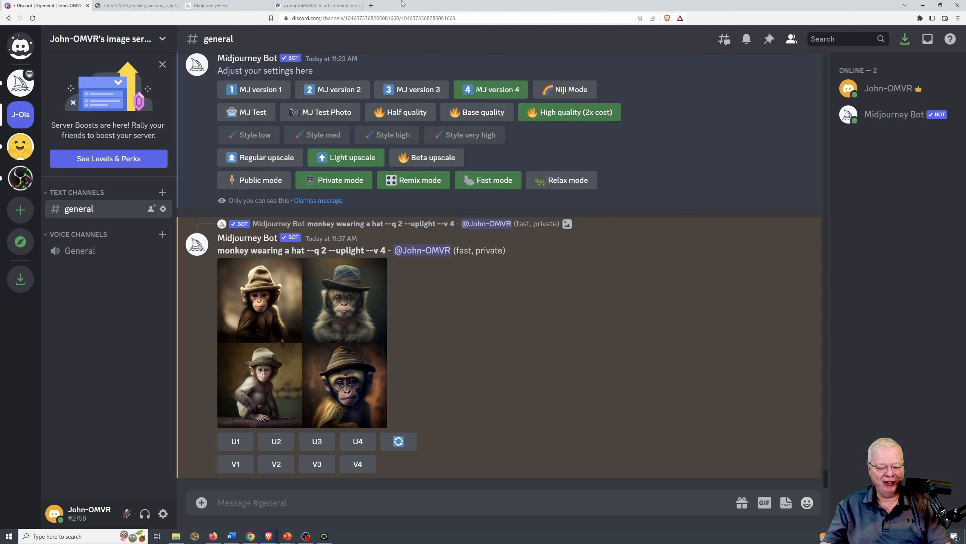
- Switch to the promptoMANIA site and open its prompt builder for the Midjourney diffusion model
click(296, 5)
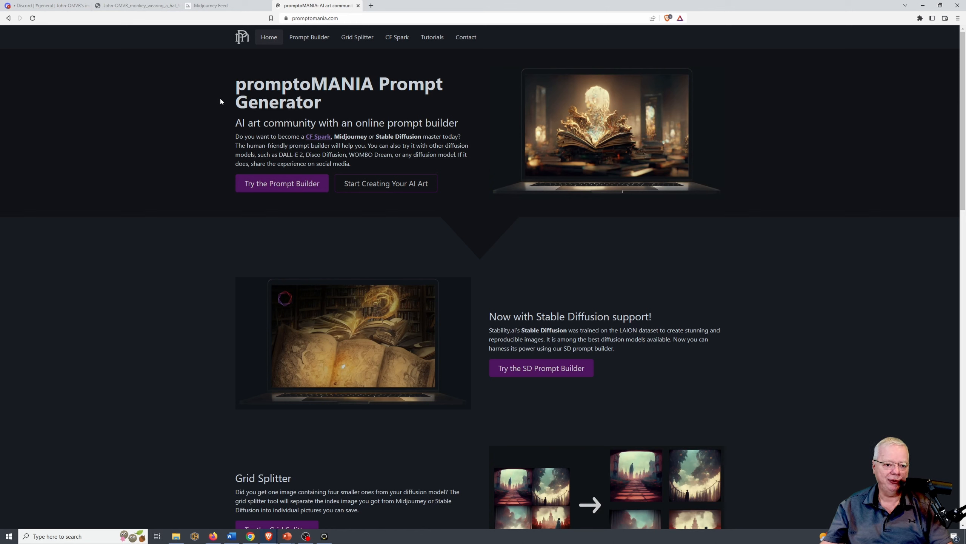
click(305, 44)
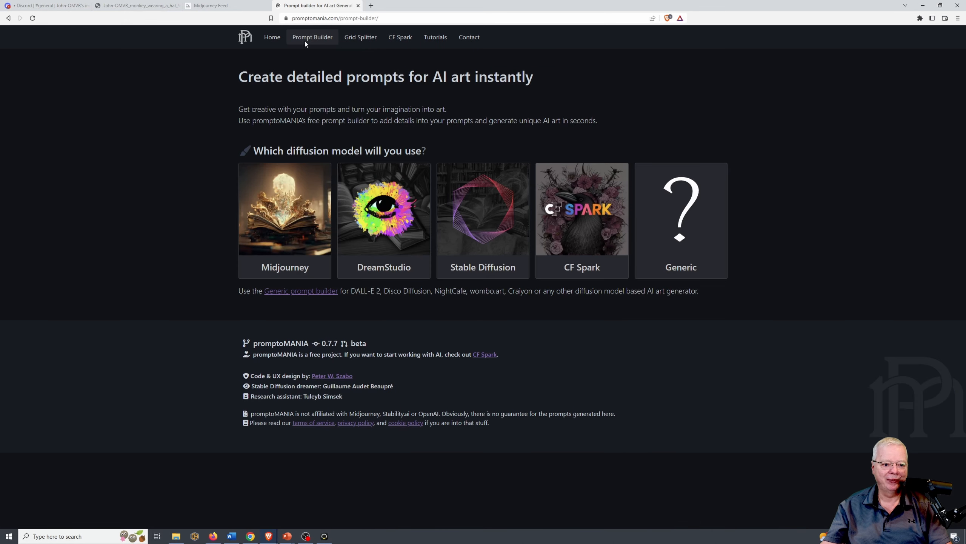
click(284, 220)
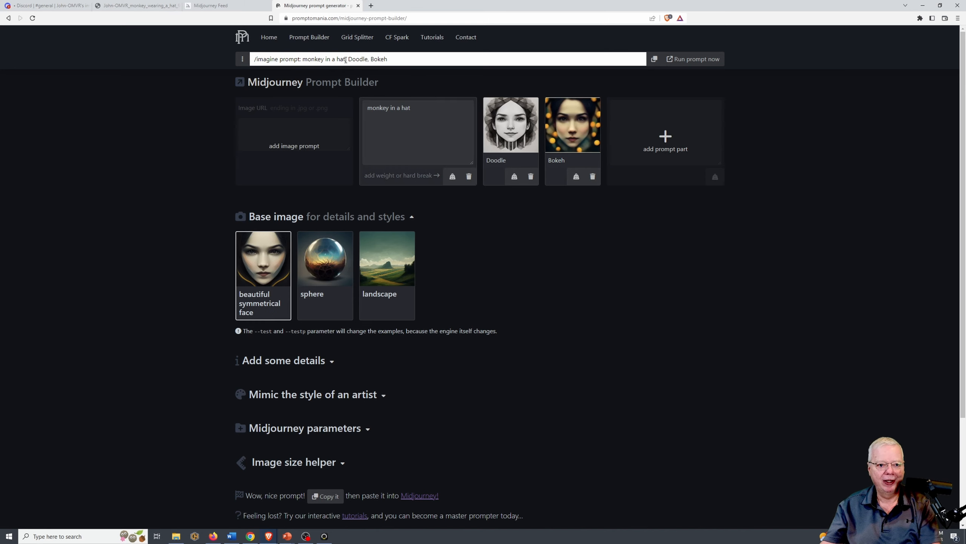
- Remove the Doodle and Bokeh styles from the "monkey in a hat" prompt
drag(345, 59, 429, 55)
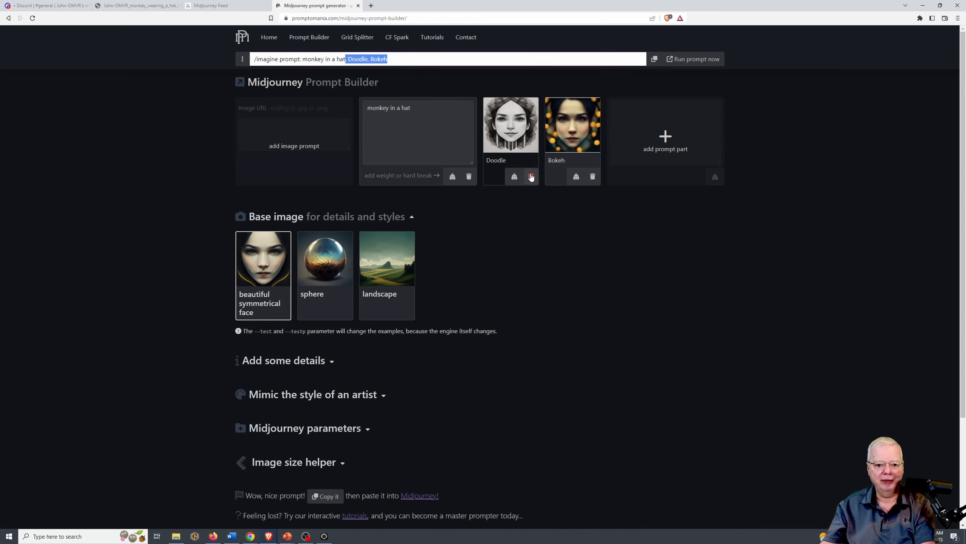
click(531, 176)
click(531, 176)
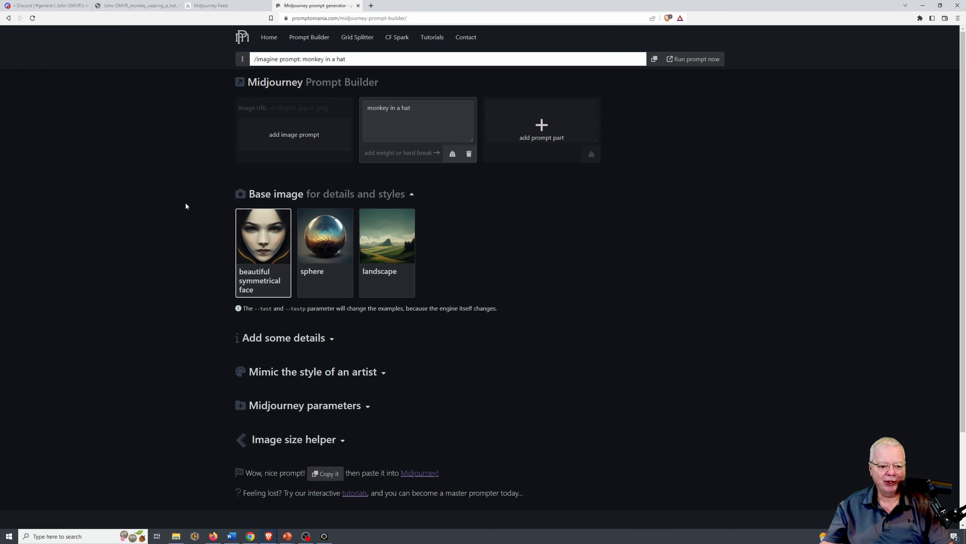
- Browse the prompt details and add Wood-Carving from the Carving, Etching, and Modeling art mediums to the monkey prompt
click(332, 340)
scroll(205, 323, down, 8)
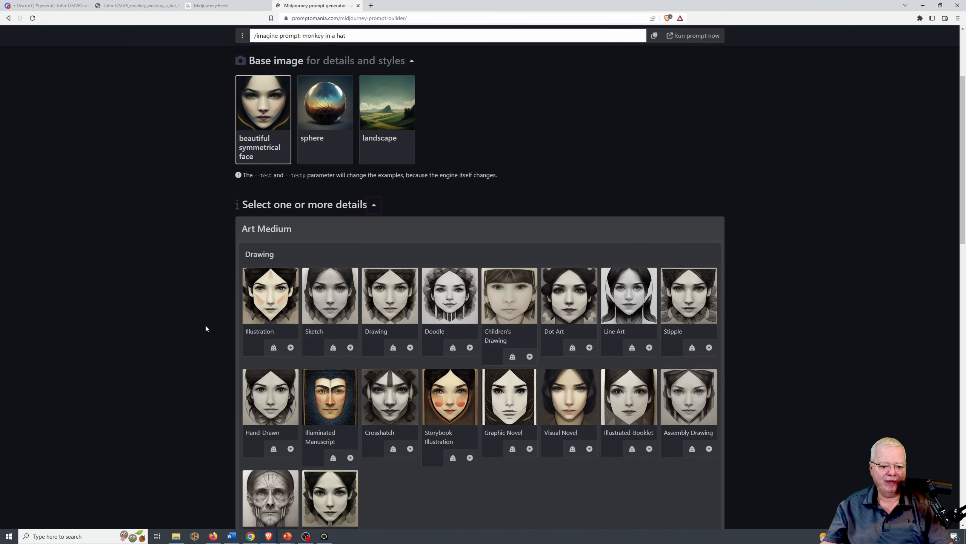
scroll(211, 334, up, 4)
scroll(212, 336, up, 1)
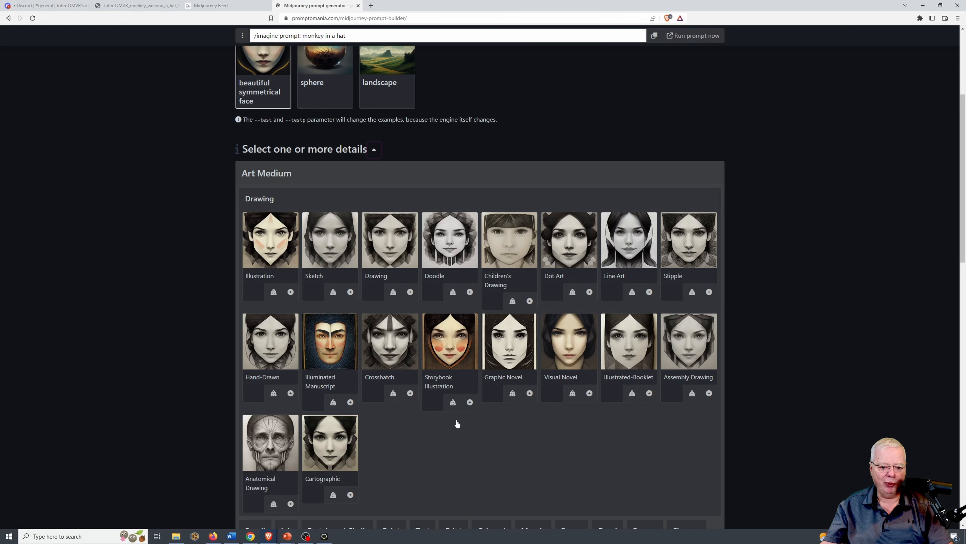
scroll(322, 397, down, 2)
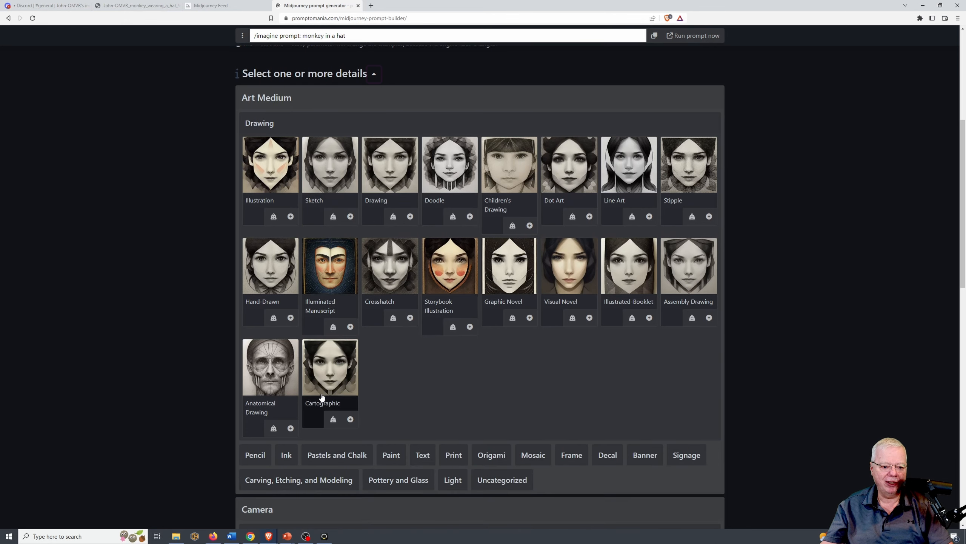
click(260, 124)
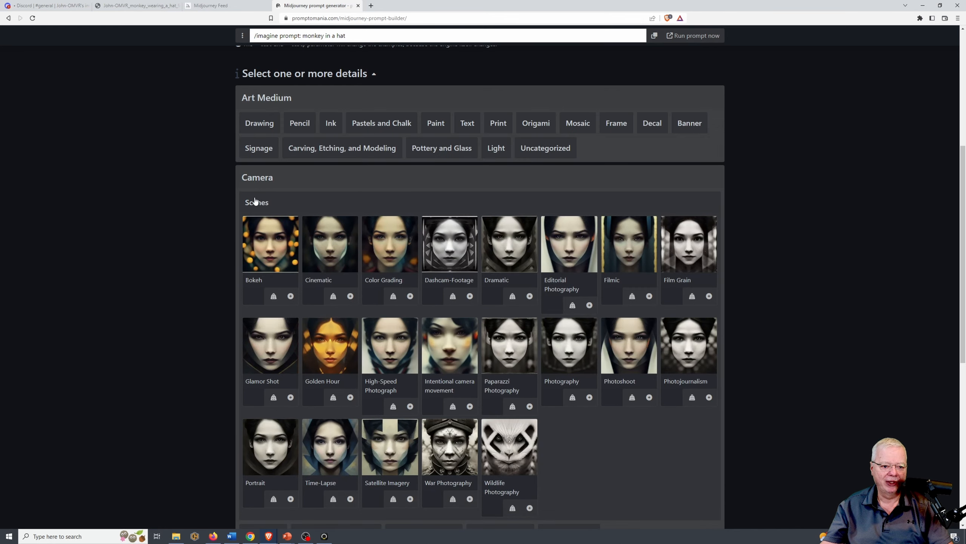
click(256, 200)
scroll(252, 190, up, 3)
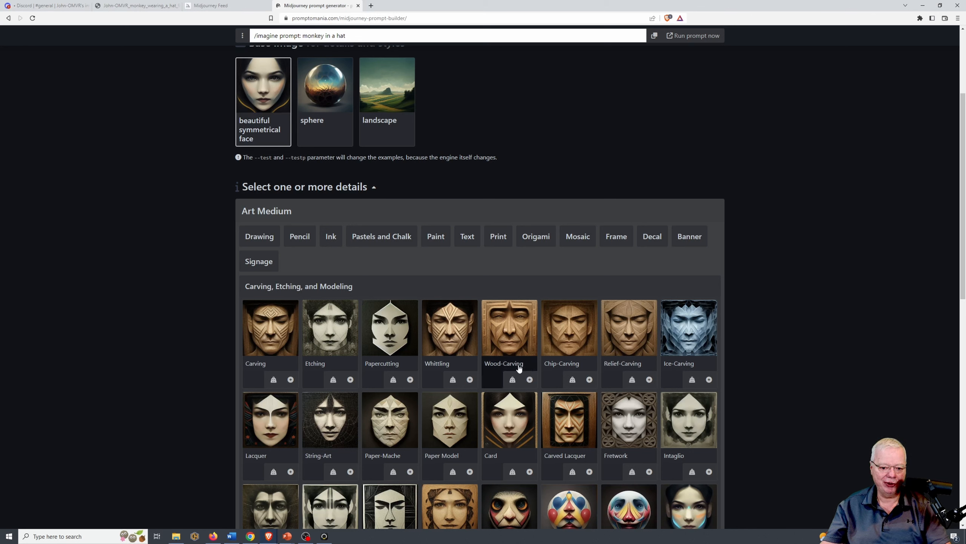
click(530, 379)
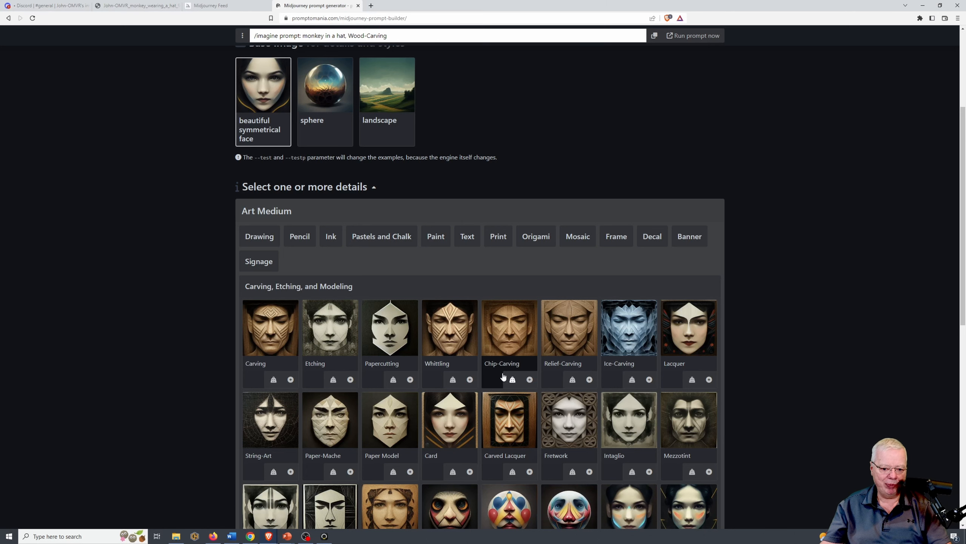
- Add the Kodak Gold 200 camera film type to the "monkey in a hat, Wood-Carving" prompt
scroll(686, 374, down, 3)
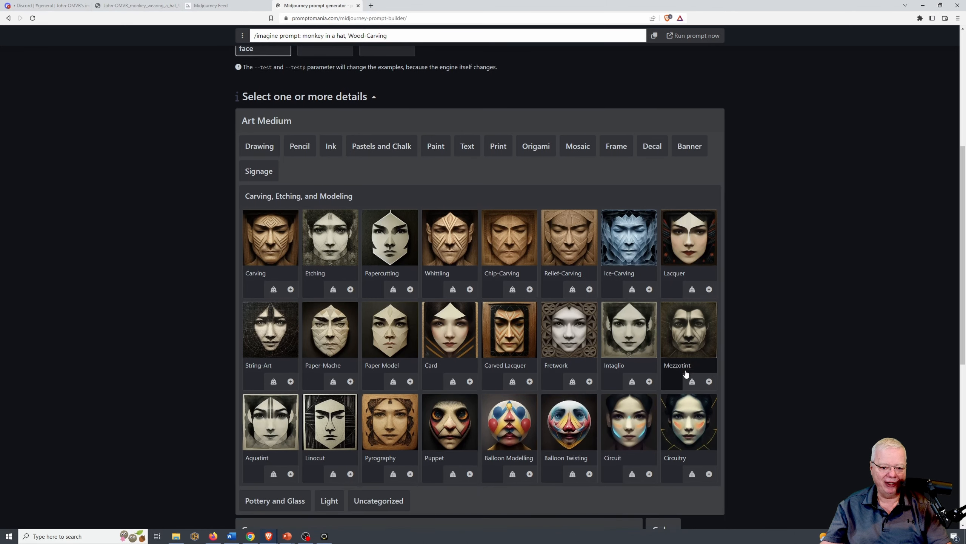
scroll(686, 374, down, 8)
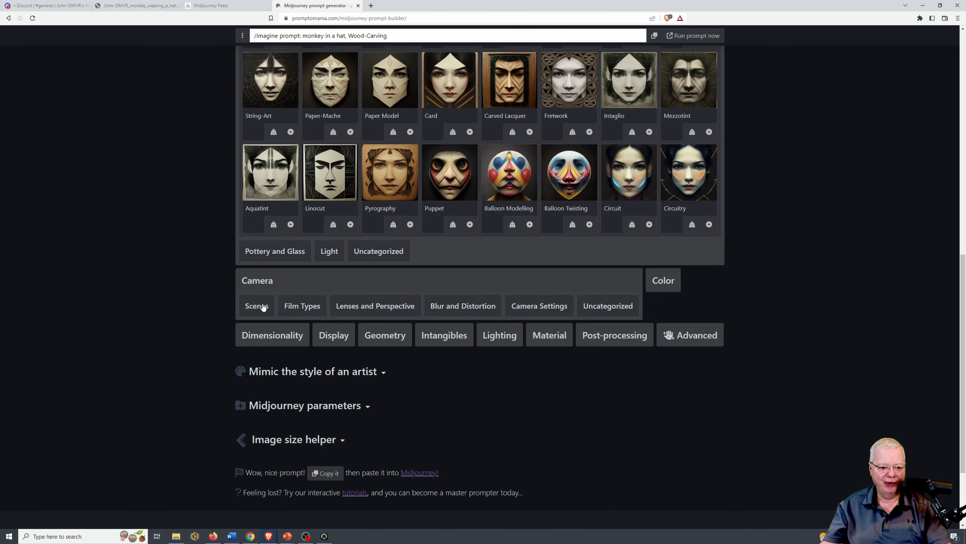
click(303, 311)
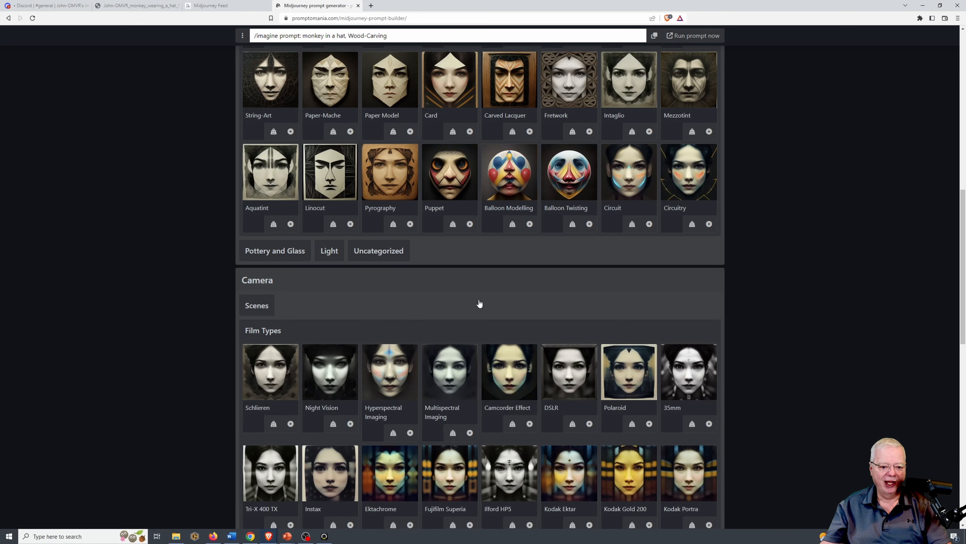
scroll(479, 304, down, 3)
scroll(479, 304, down, 2)
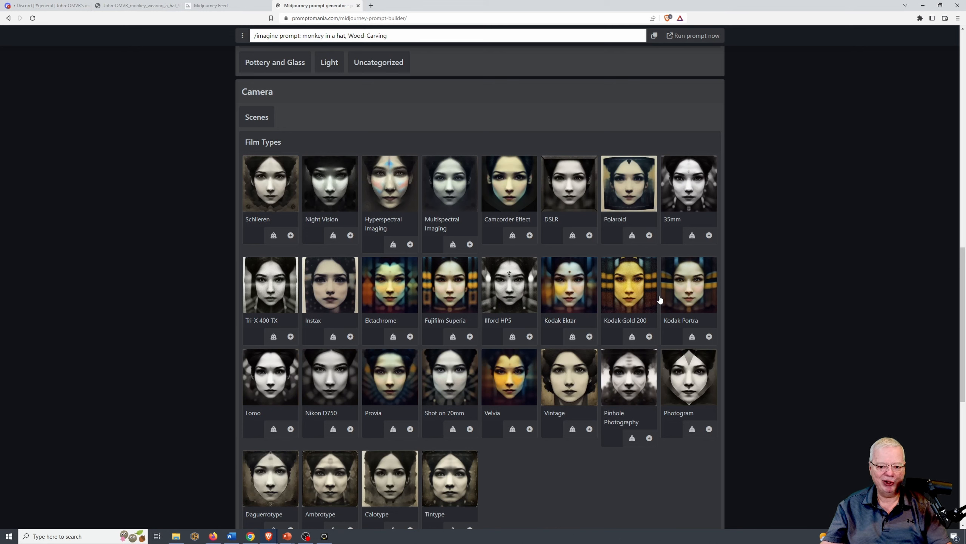
click(636, 298)
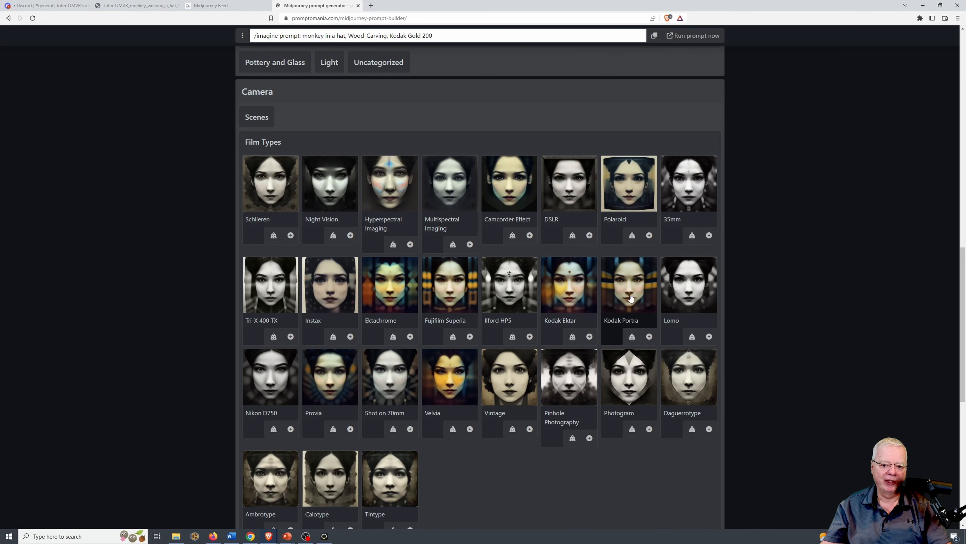
scroll(633, 298, up, 2)
scroll(633, 299, up, 2)
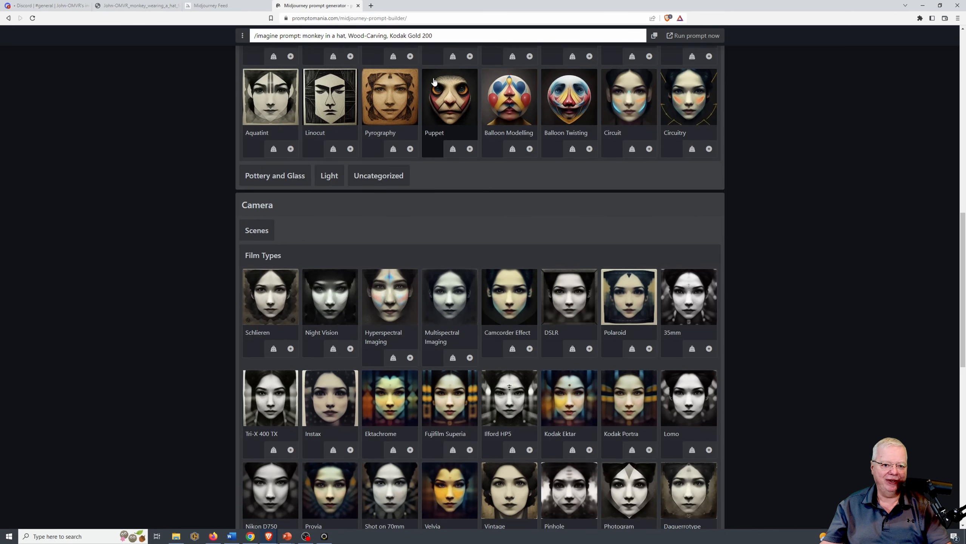
scroll(526, 201, down, 4)
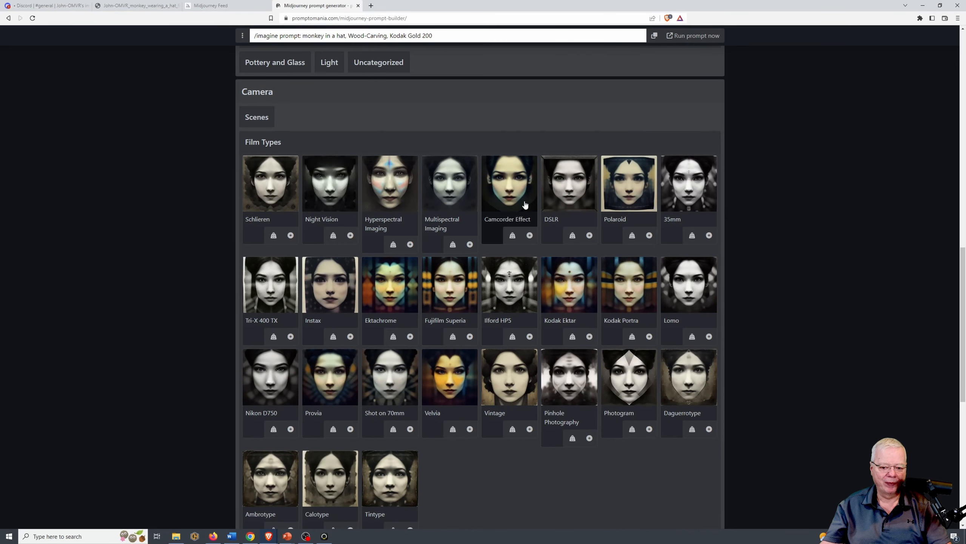
- Look over the remaining film types and the further prompt categories below the Camera section of the prompt builder
scroll(578, 442, down, 4)
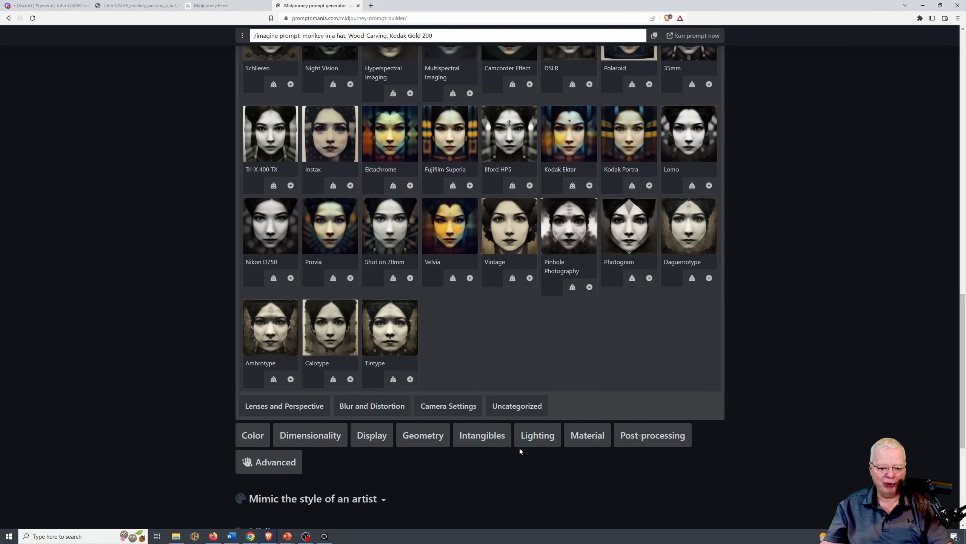
scroll(318, 448, down, 1)
scroll(319, 450, down, 1)
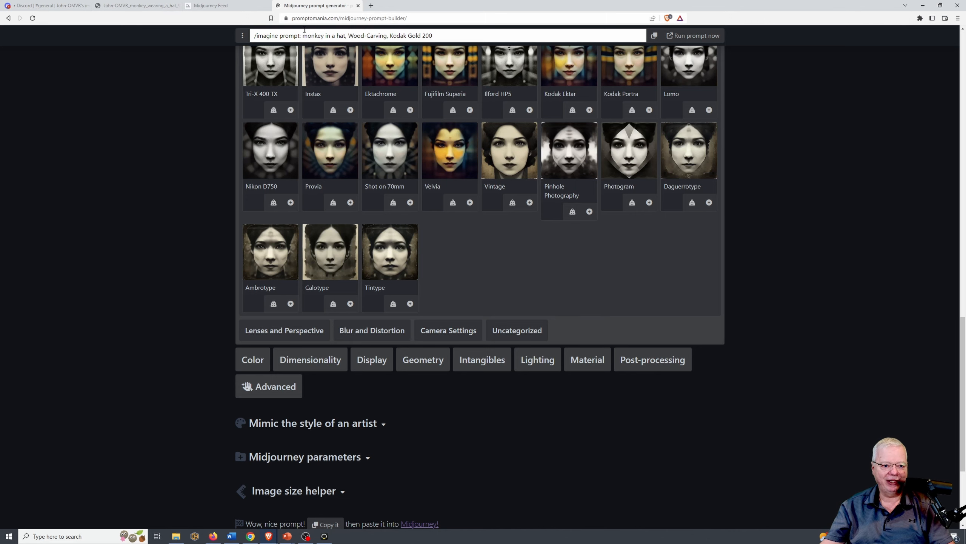
- Copy the built prompt to Discord, run /imagine with "monkey in a hat, Wood-Carving, Kodak Gold 200", and view the resulting image grid enlarged
drag(303, 36, 433, 36)
scroll(433, 36, up, 3)
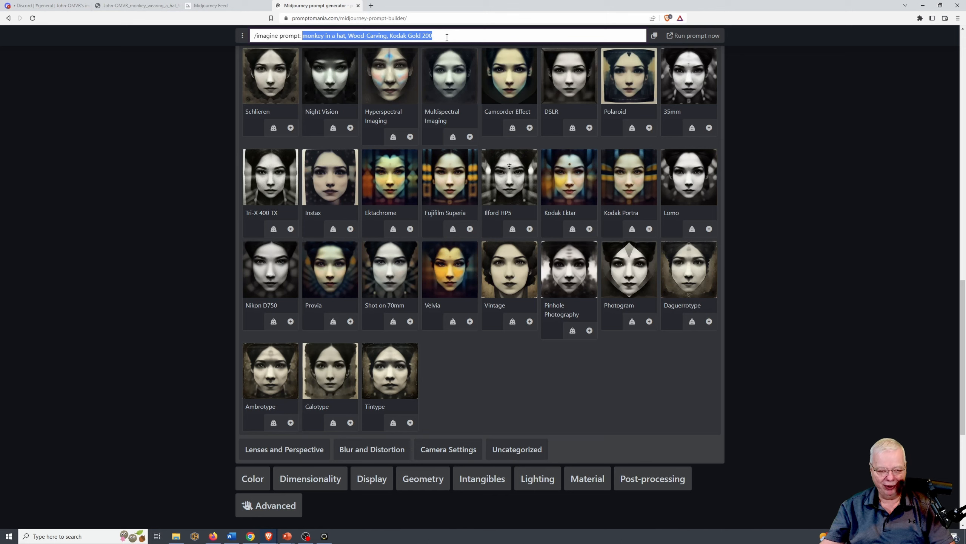
click(61, 6)
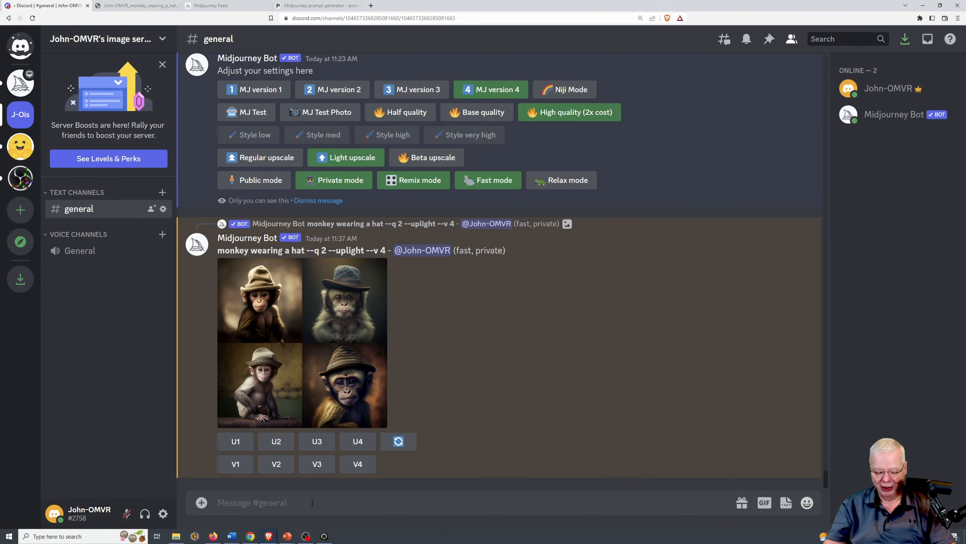
text(/imagine prompt: monkey in a hat, Wood-Carving, Kodak Gold 200)
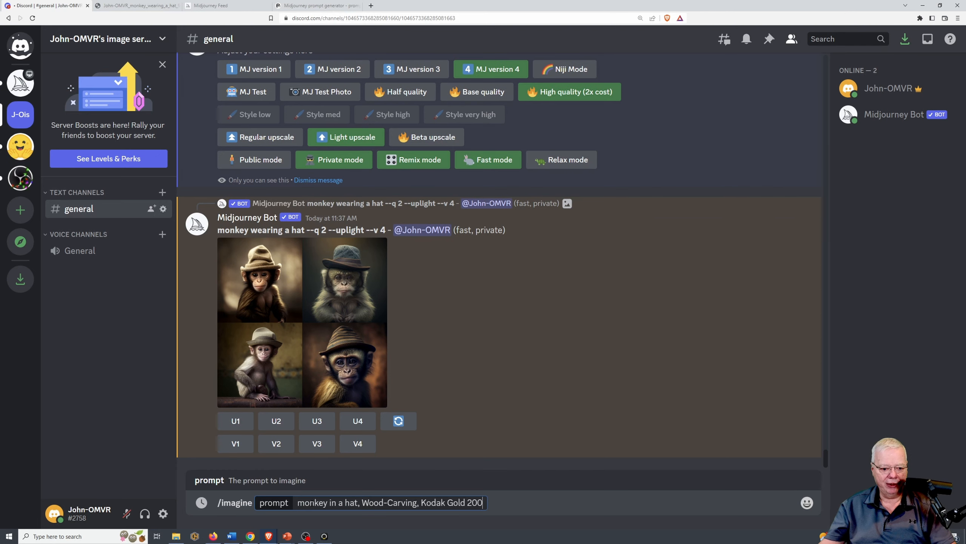
key(Return)
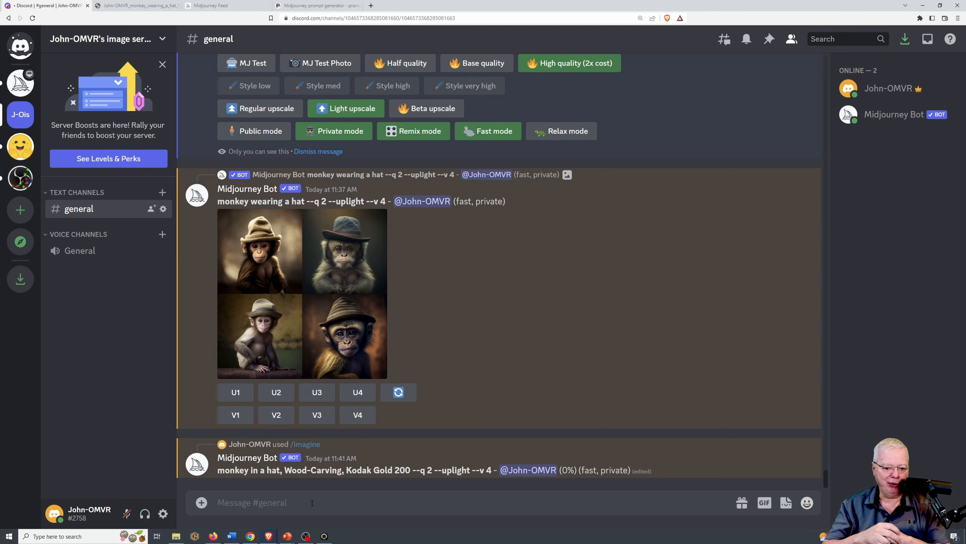
click(274, 335)
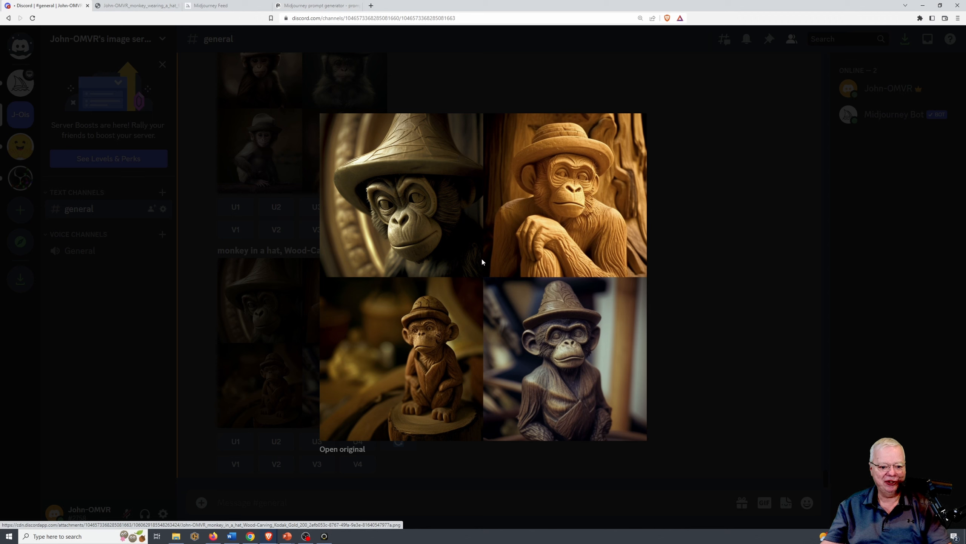
click(710, 288)
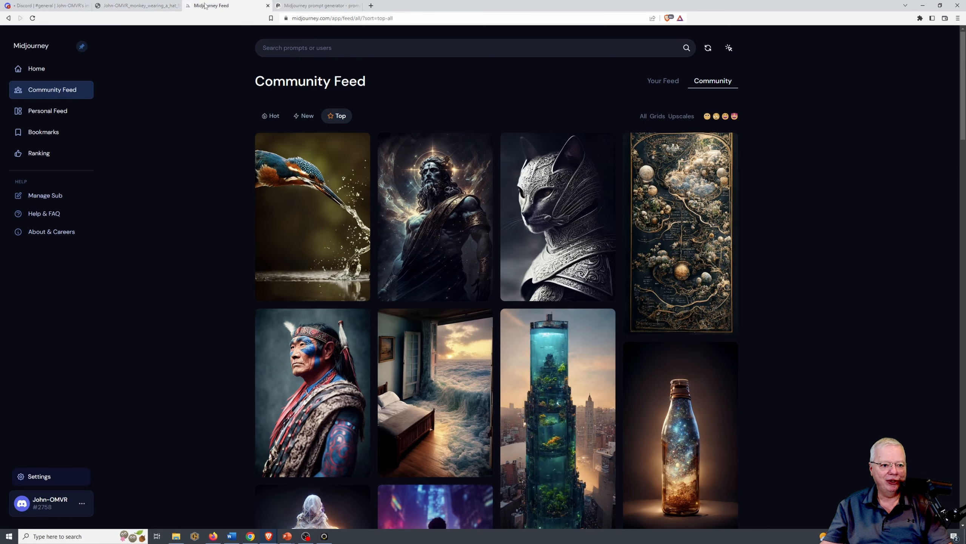
- Examine the top images in Midjourney's Community Feed and the fish tank tower's prompt, and return to the promptoMANIA prompt builder
click(186, 5)
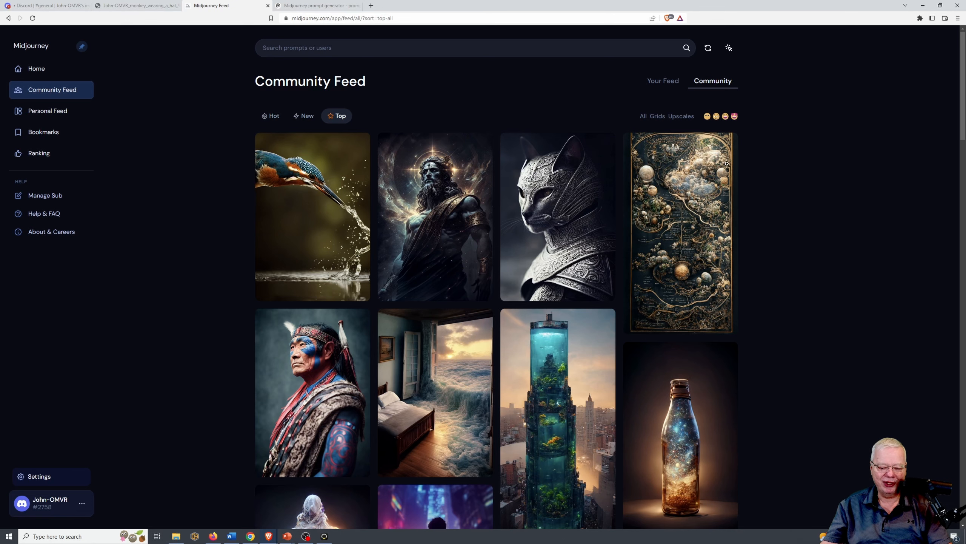
scroll(621, 335, down, 5)
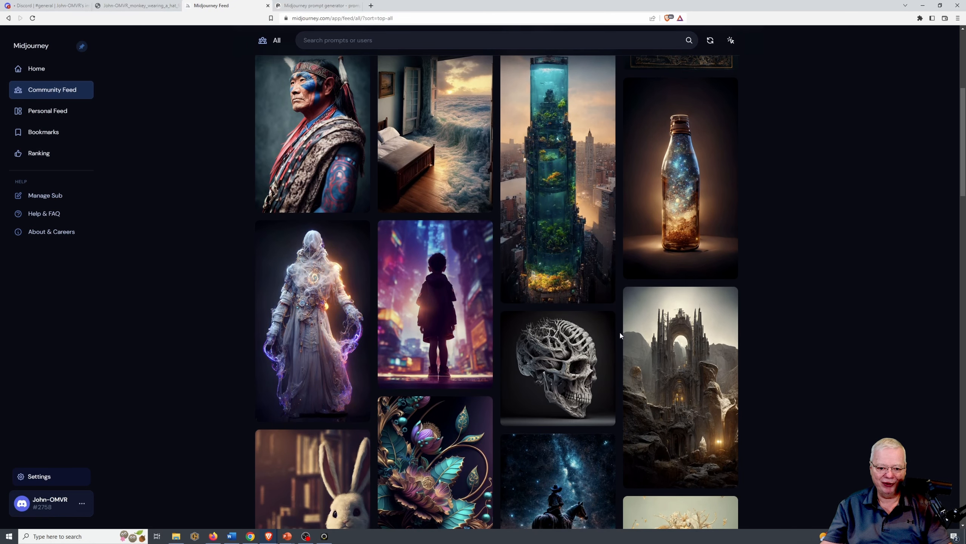
mouse_move(568, 125)
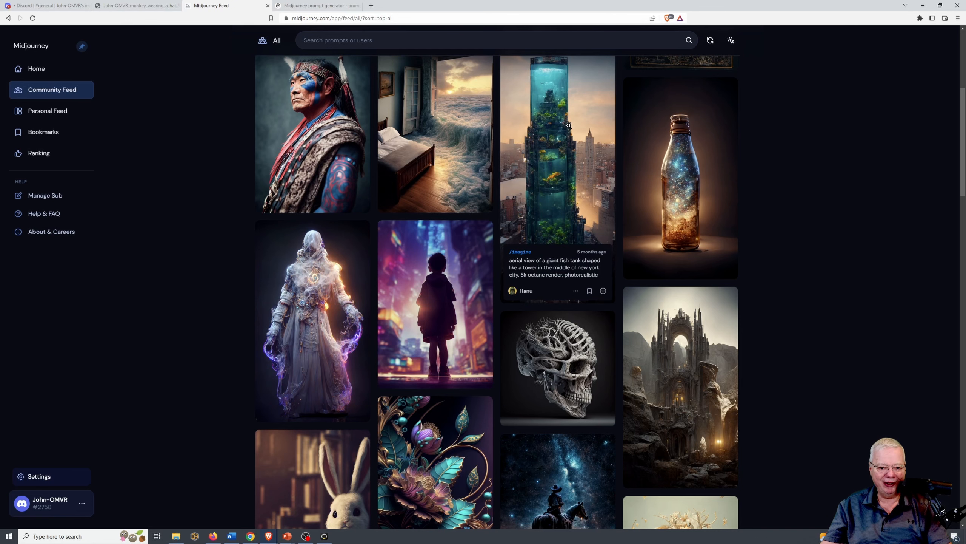
scroll(434, 133, up, 3)
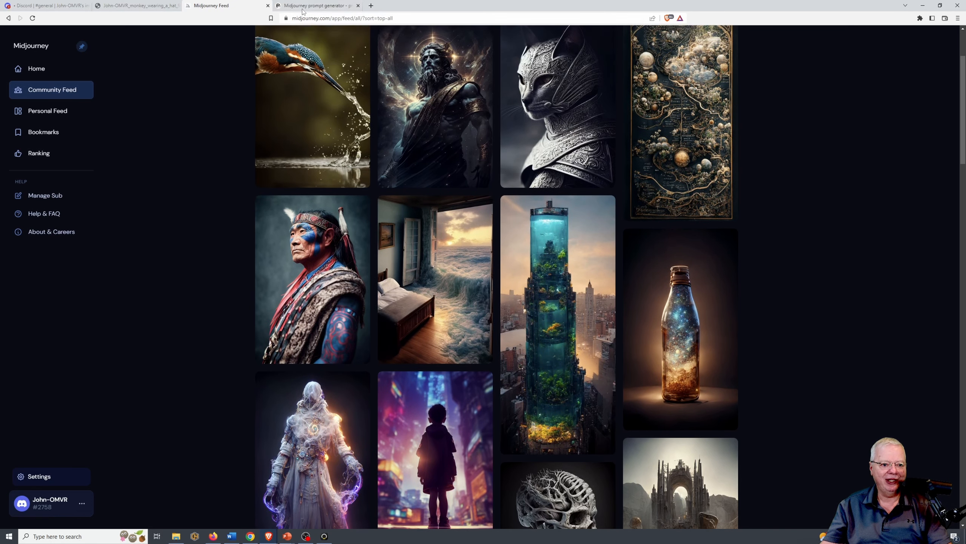
click(304, 7)
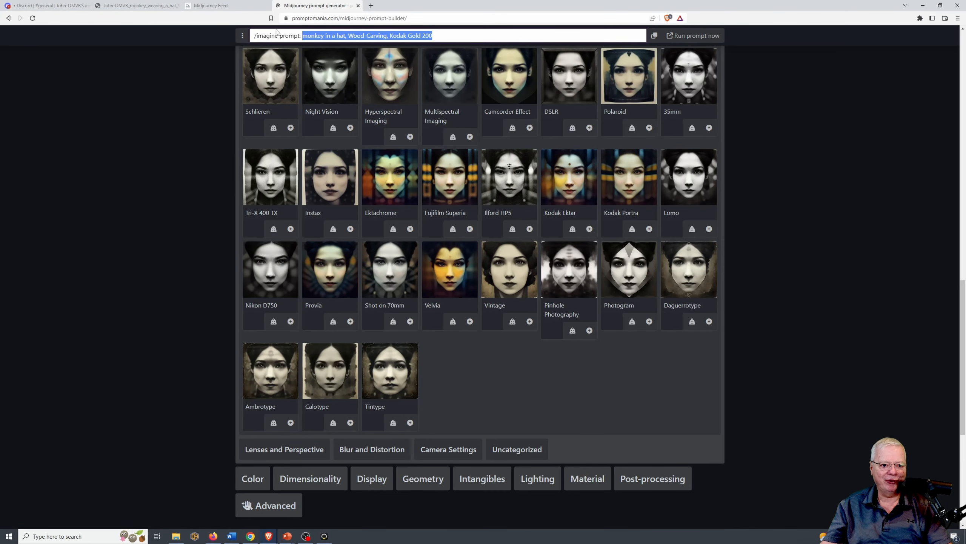